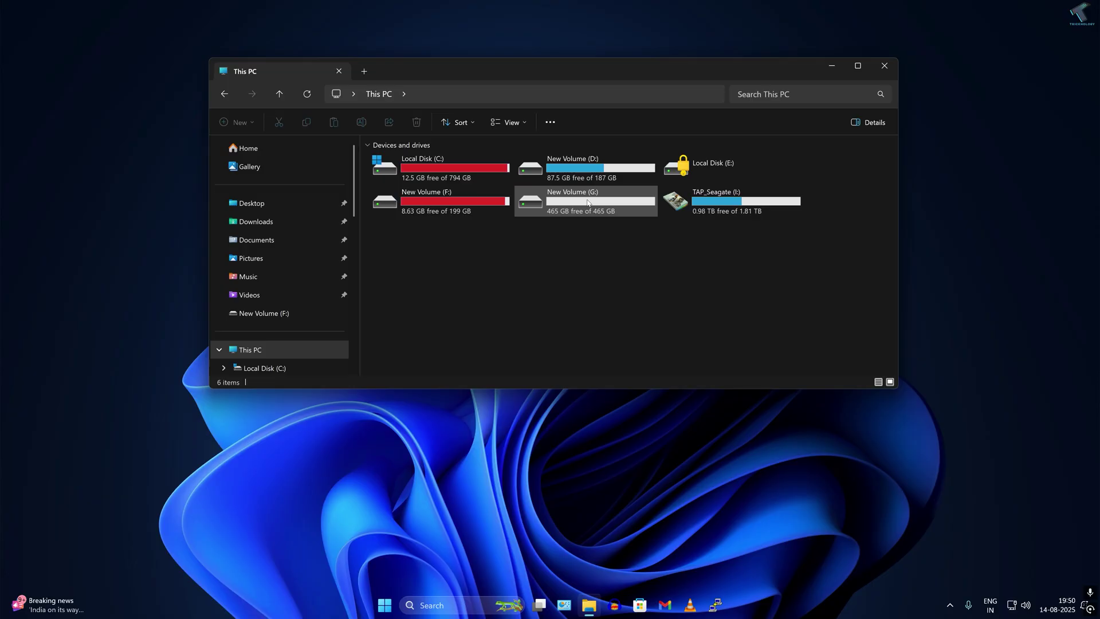
# - Open New Volume (G:) to confirm it is empty, go back, and close File Explorer
pyautogui.doubleClick(587, 202)
pyautogui.click(224, 94)
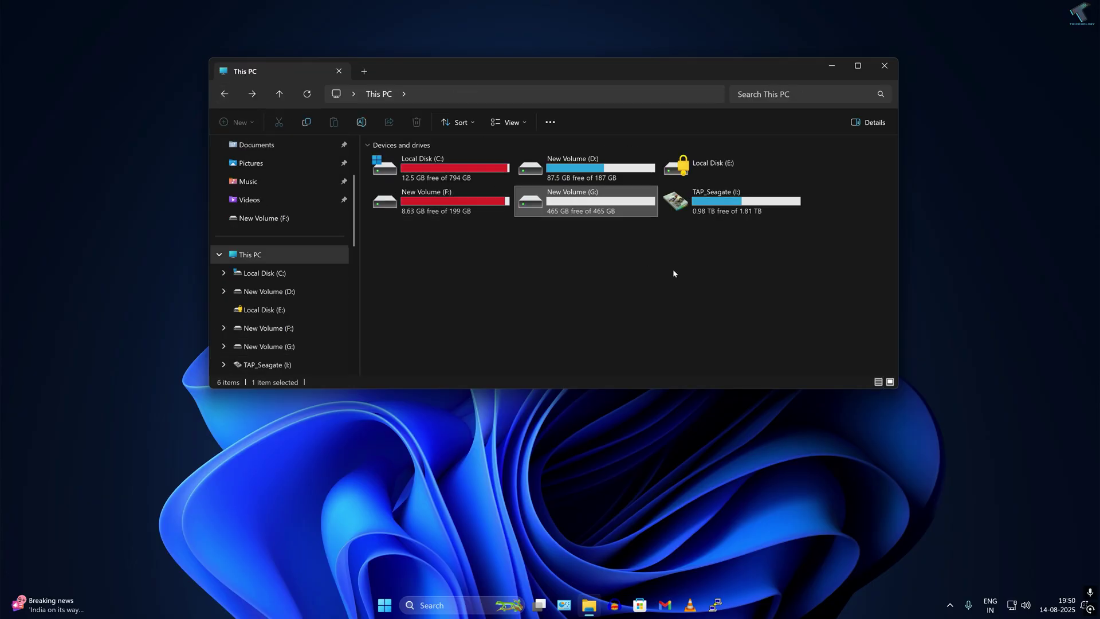
pyautogui.click(879, 70)
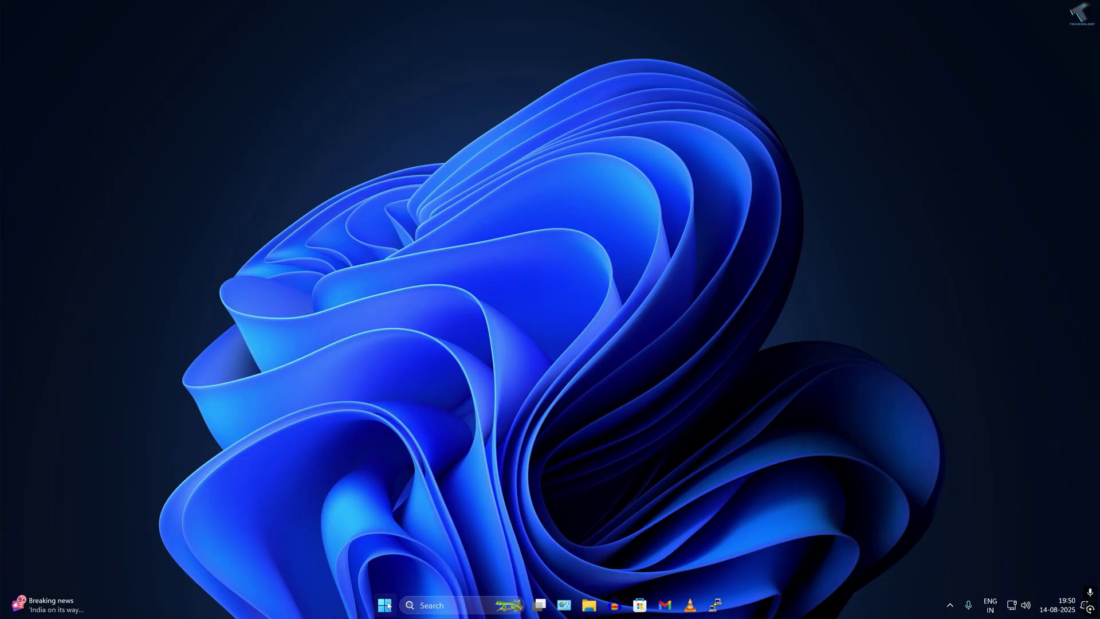
# - Open Disk Management from the Win+X menu and enlarge its window to show every disk
pyautogui.rightClick(384, 611)
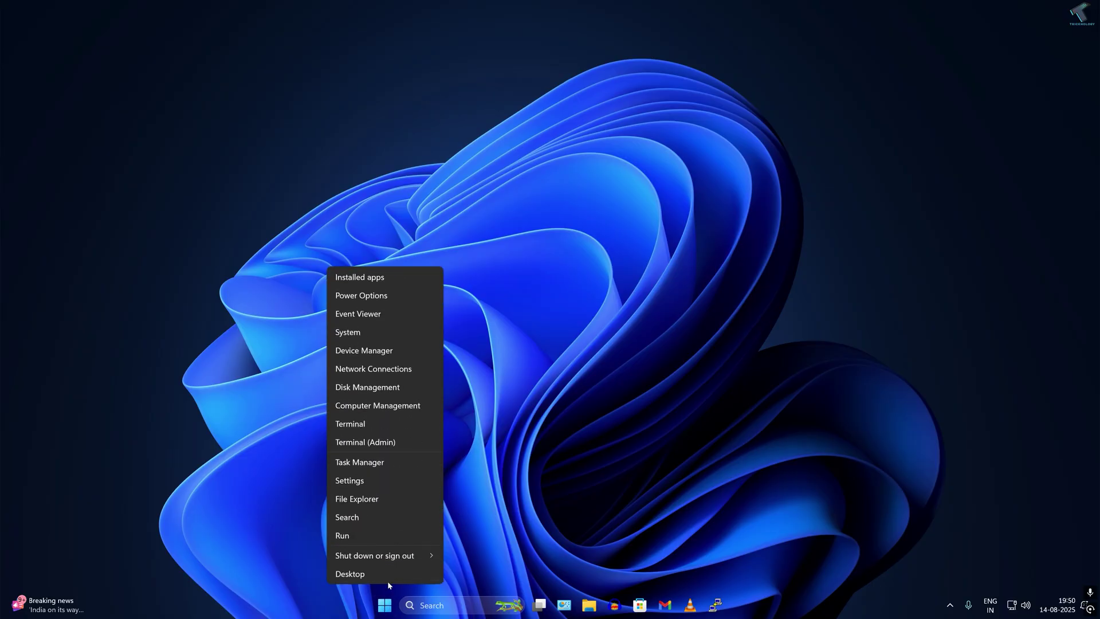
pyautogui.click(386, 388)
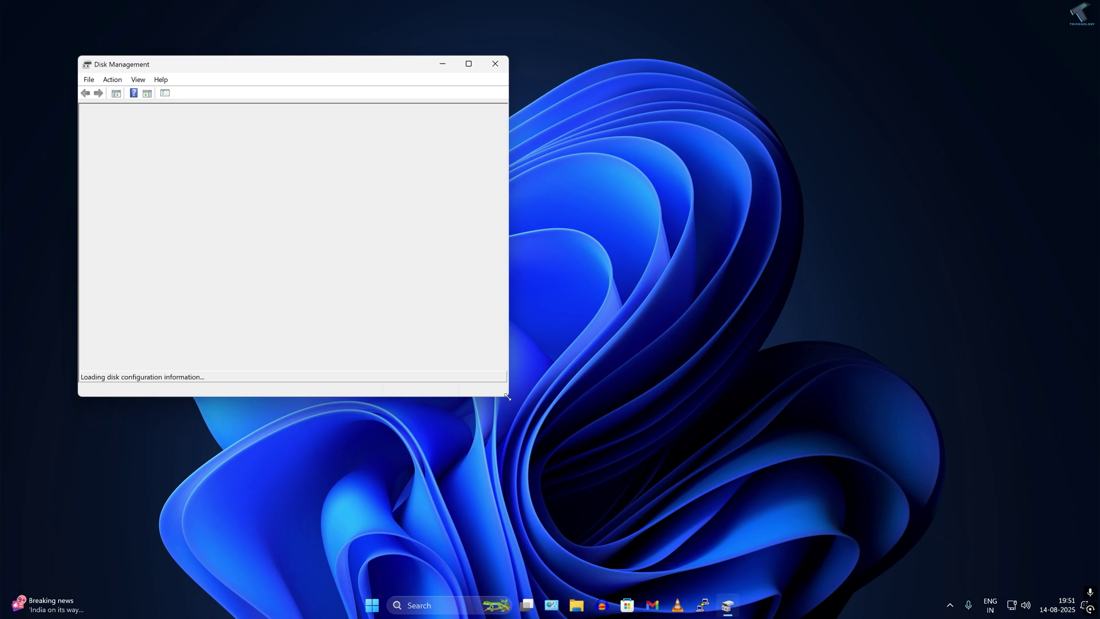
pyautogui.moveTo(507, 397); pyautogui.dragTo(775, 432)
pyautogui.moveTo(569, 71); pyautogui.dragTo(702, 73)
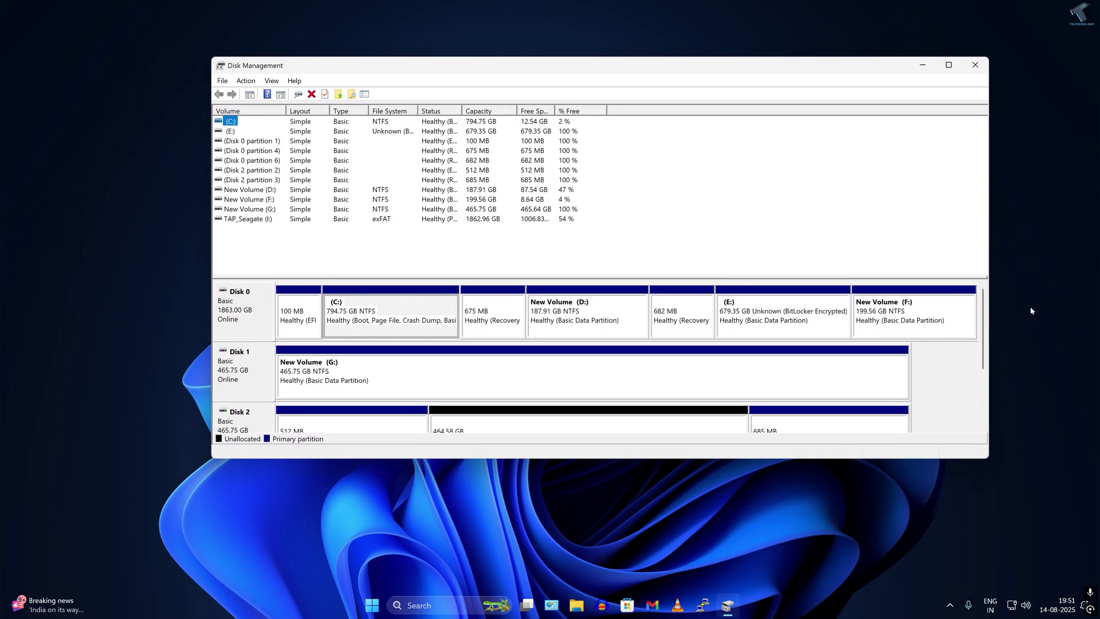
pyautogui.moveTo(985, 321); pyautogui.dragTo(982, 396)
pyautogui.moveTo(598, 278); pyautogui.dragTo(595, 199)
pyautogui.moveTo(520, 458); pyautogui.dragTo(520, 554)
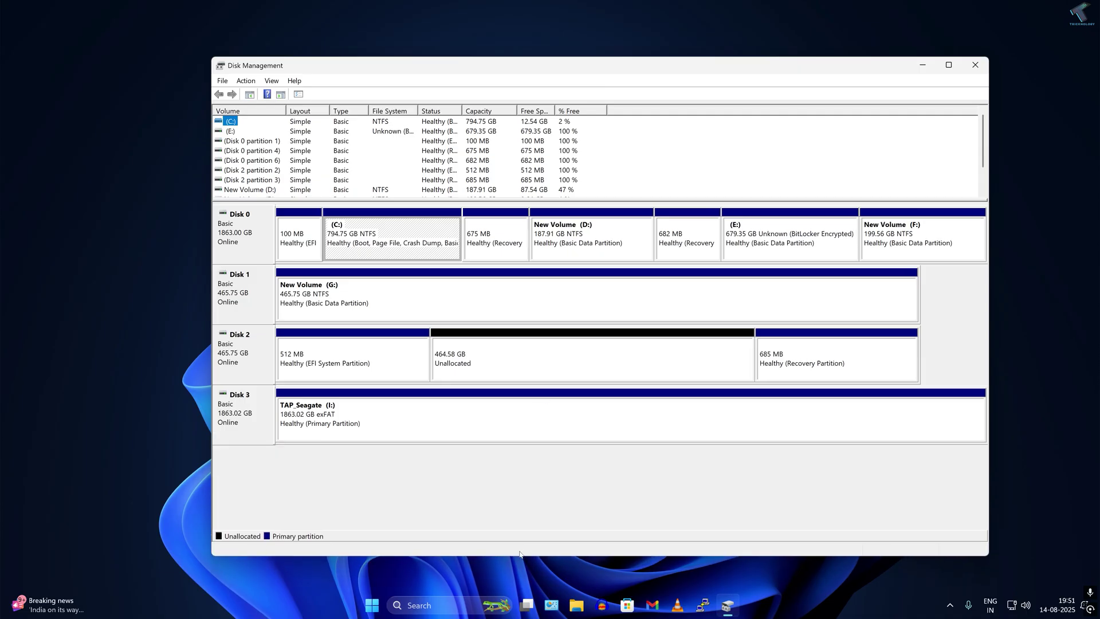
# - Delete the New Volume (G:) partition on Disk 1
pyautogui.click(342, 302)
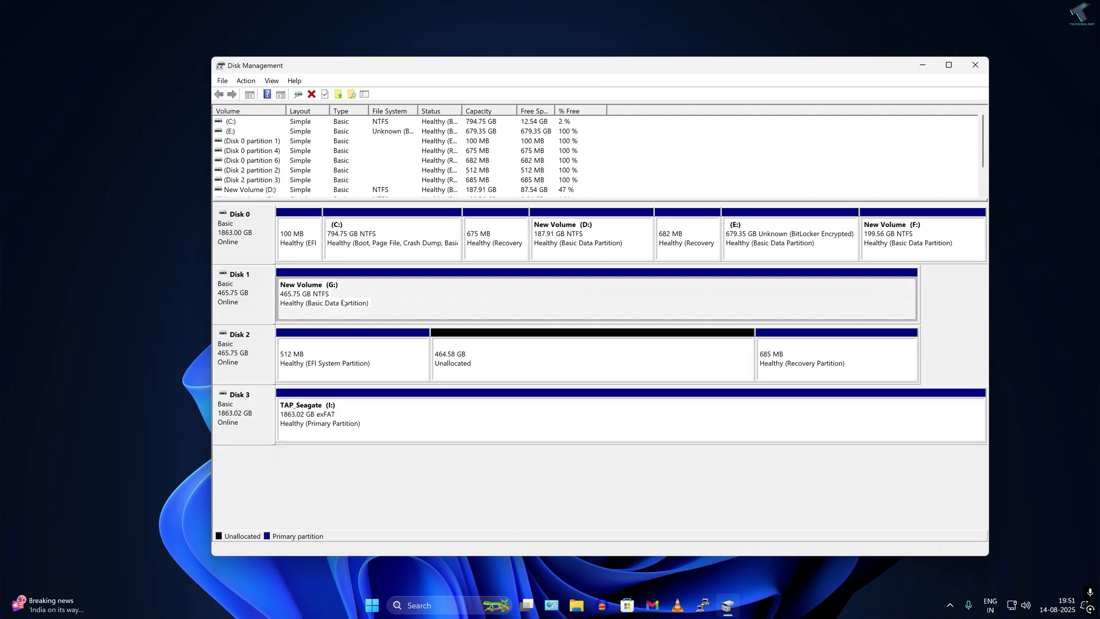
pyautogui.rightClick(399, 299)
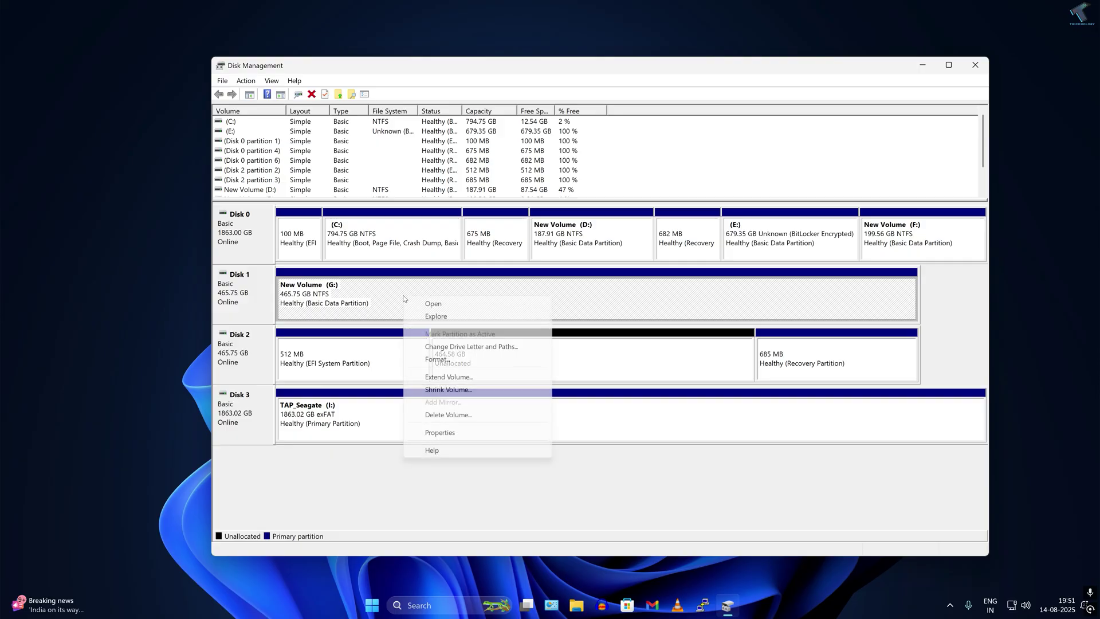
pyautogui.click(460, 416)
pyautogui.click(593, 389)
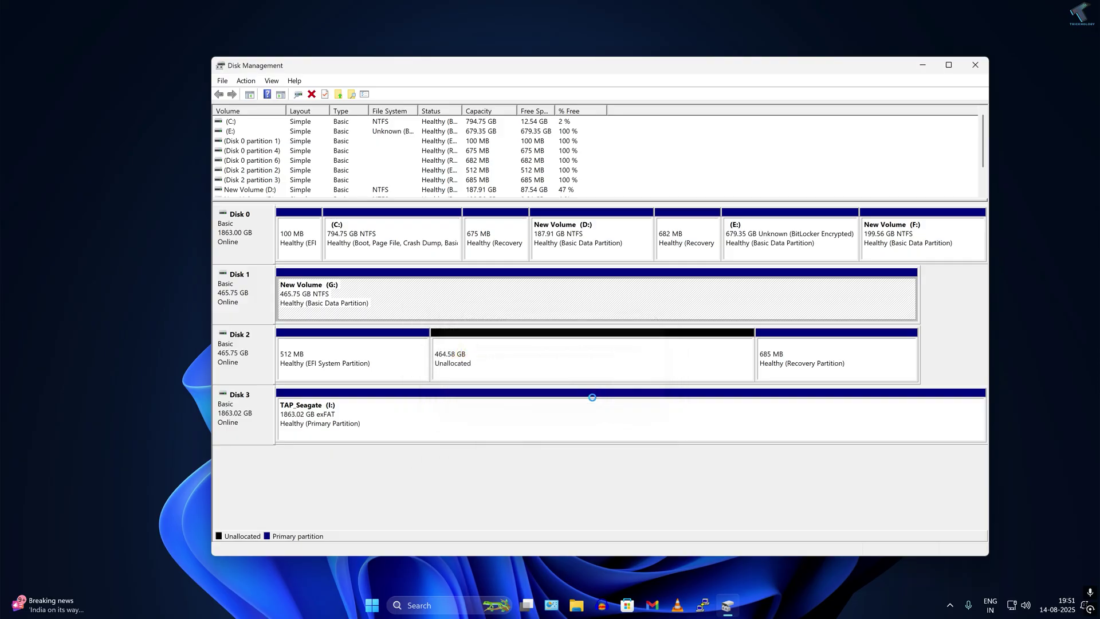
# - Inspect Disk 1's unallocated space and Disk 2's 464.58 GB free space without changing anything
pyautogui.click(296, 301)
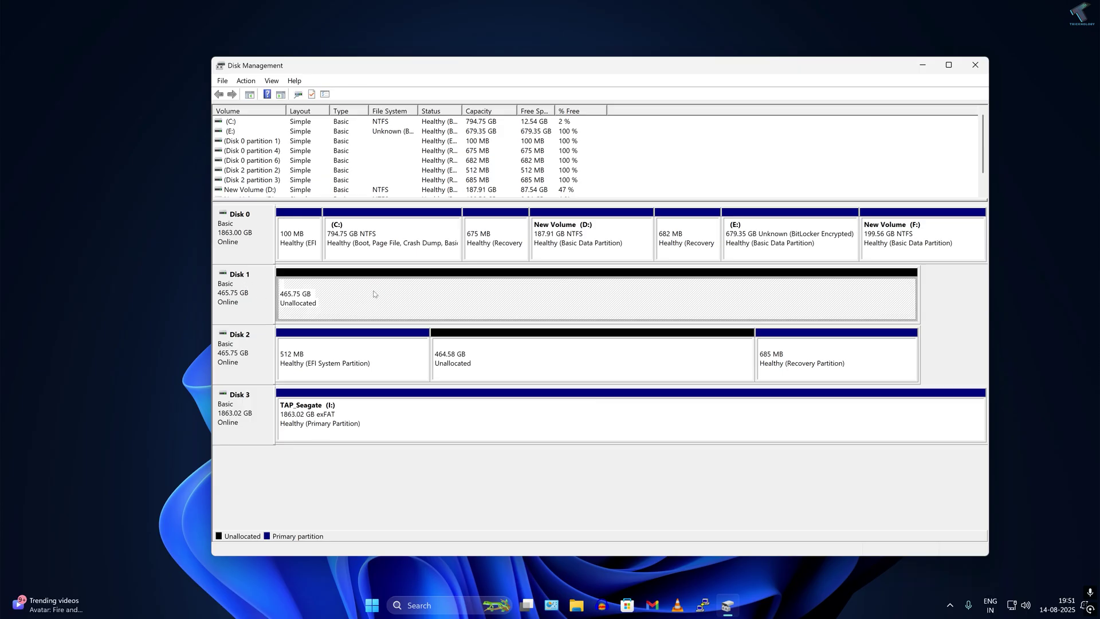
pyautogui.click(507, 362)
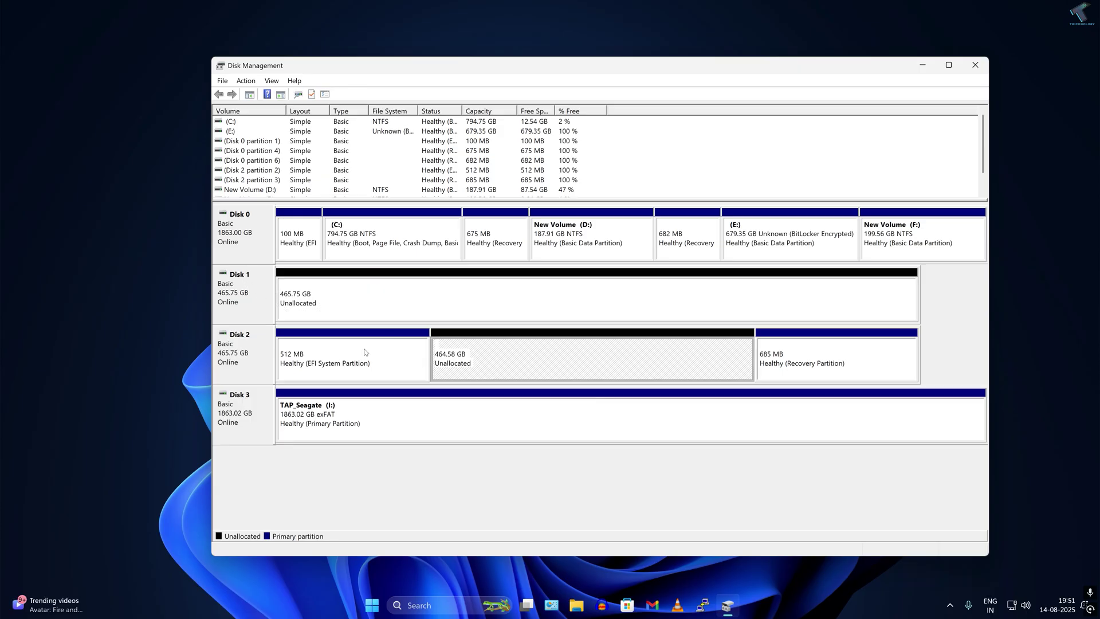
pyautogui.rightClick(547, 360)
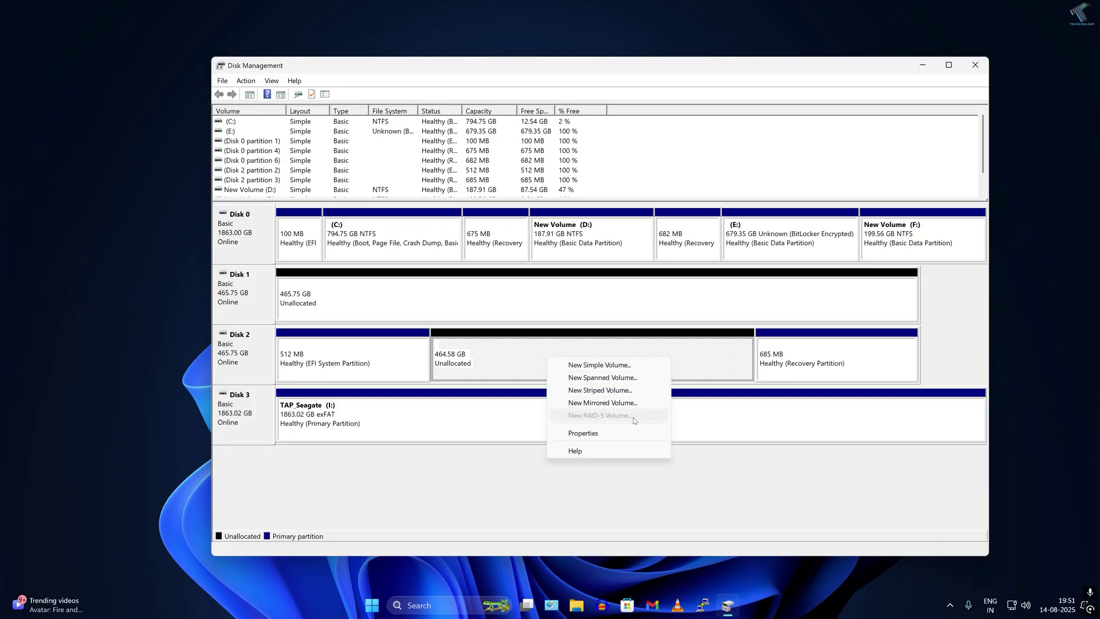
pyautogui.rightClick(518, 359)
pyautogui.click(545, 360)
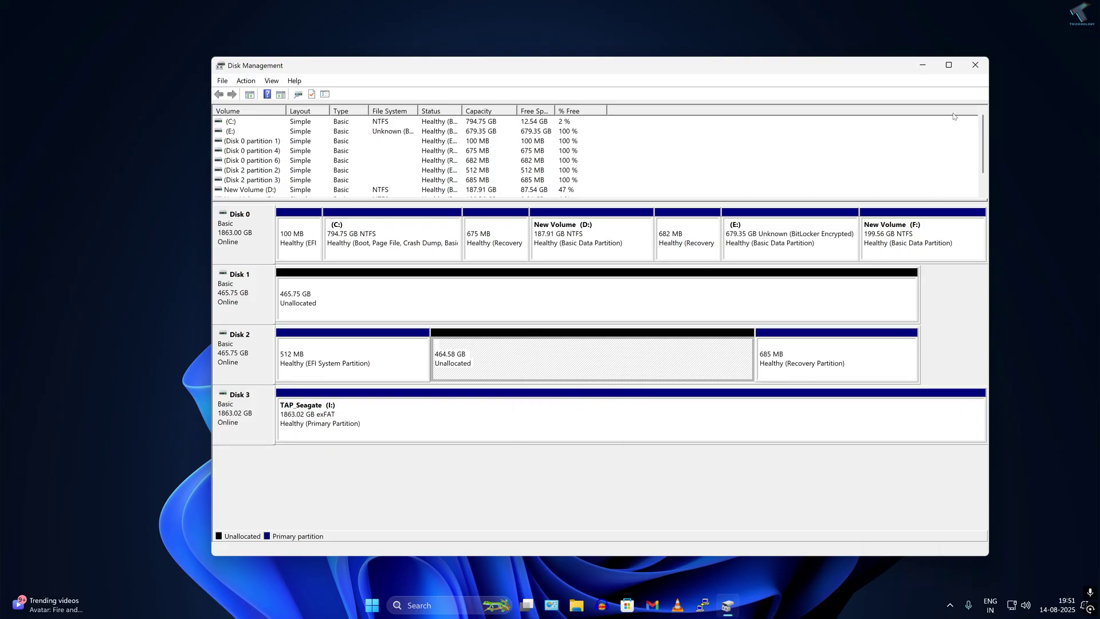
# - Close Disk Management and restart the computer from the Start menu
pyautogui.click(975, 66)
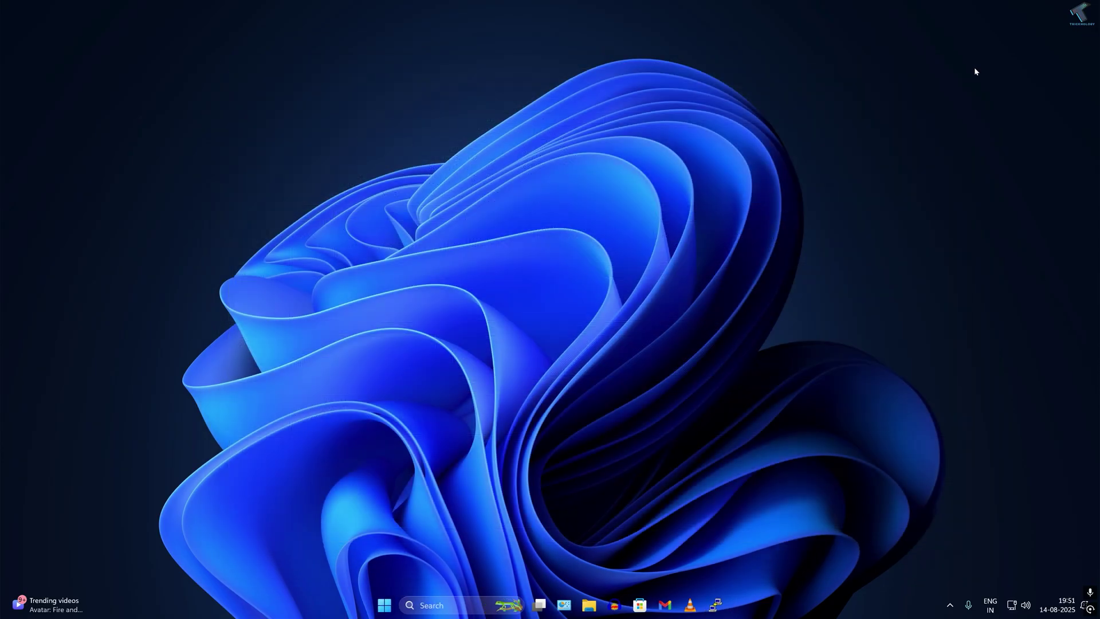
pyautogui.click(381, 609)
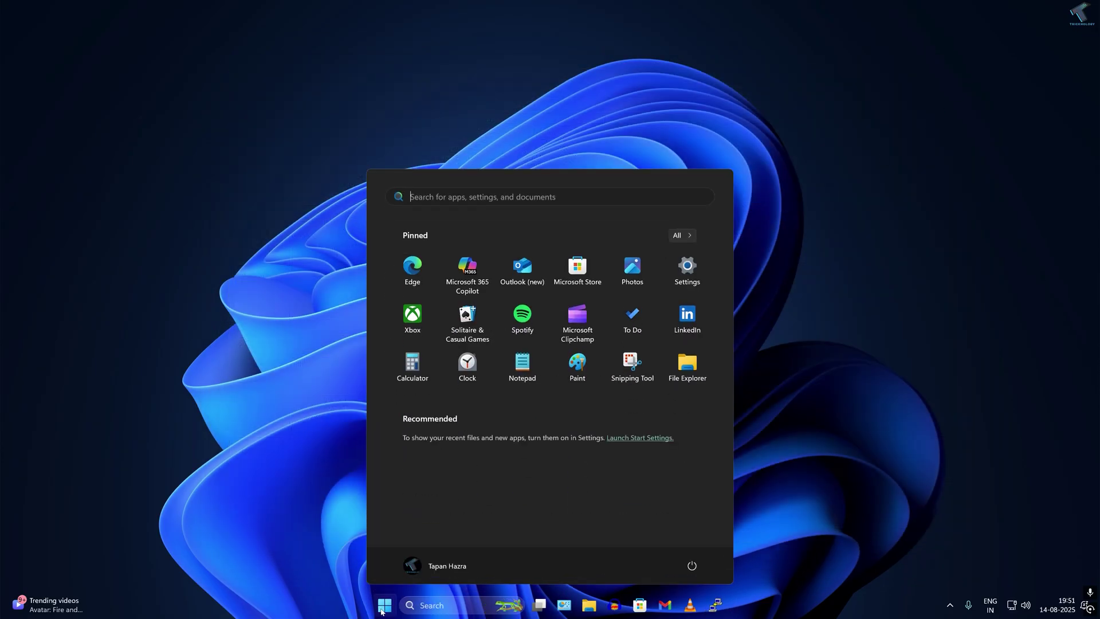
pyautogui.click(692, 565)
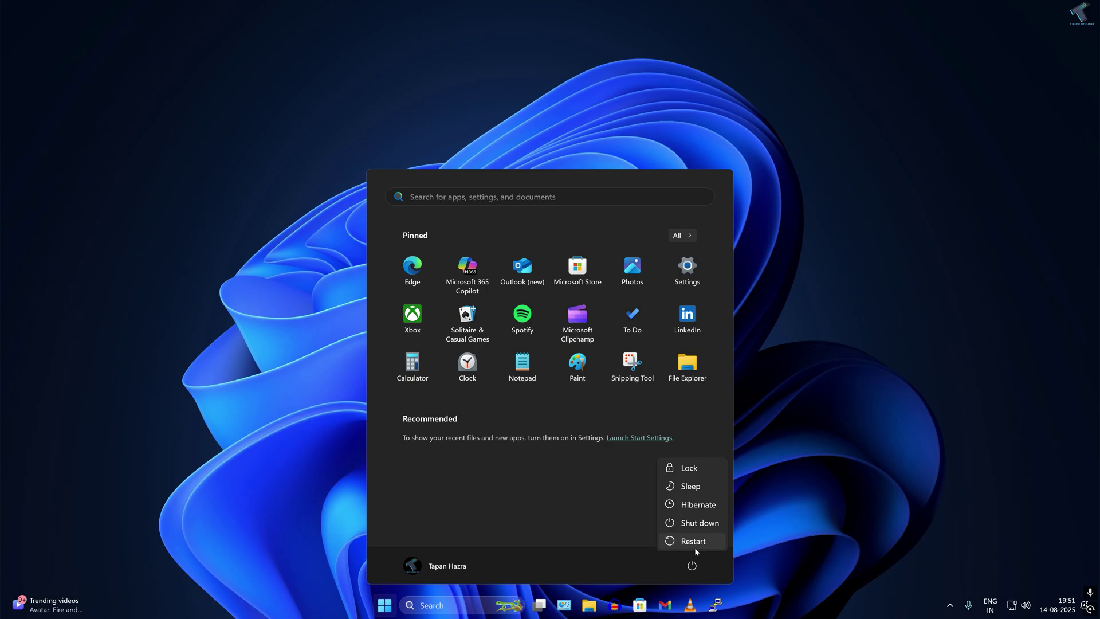
pyautogui.click(695, 541)
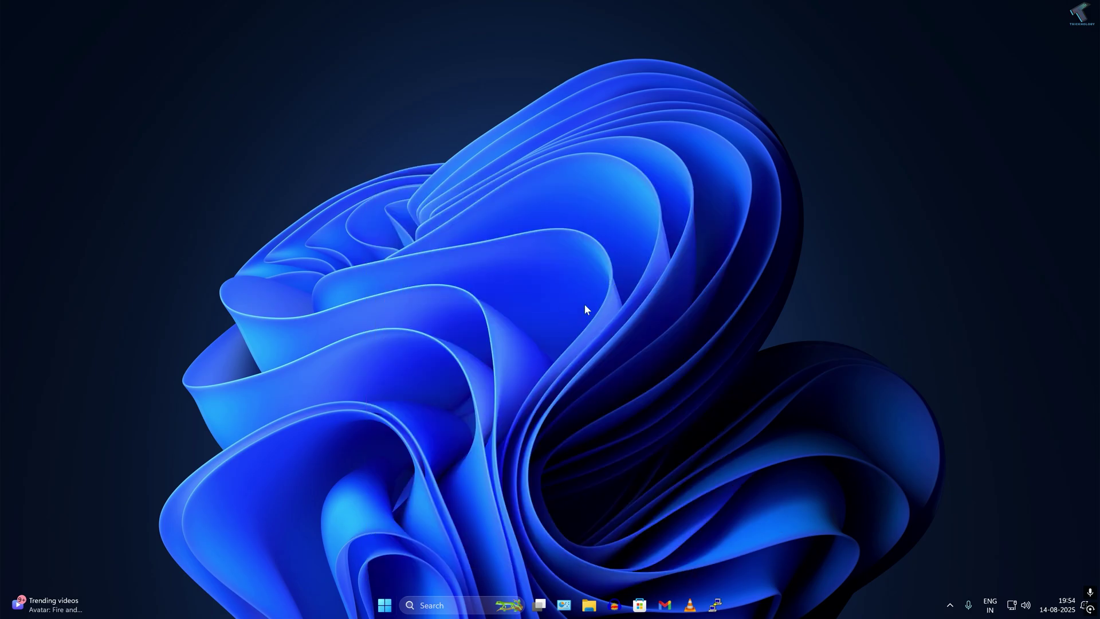
# - Go to Settings > System > Storage > Advanced storage settings > Storage Spaces and add a new pool
pyautogui.rightClick(390, 611)
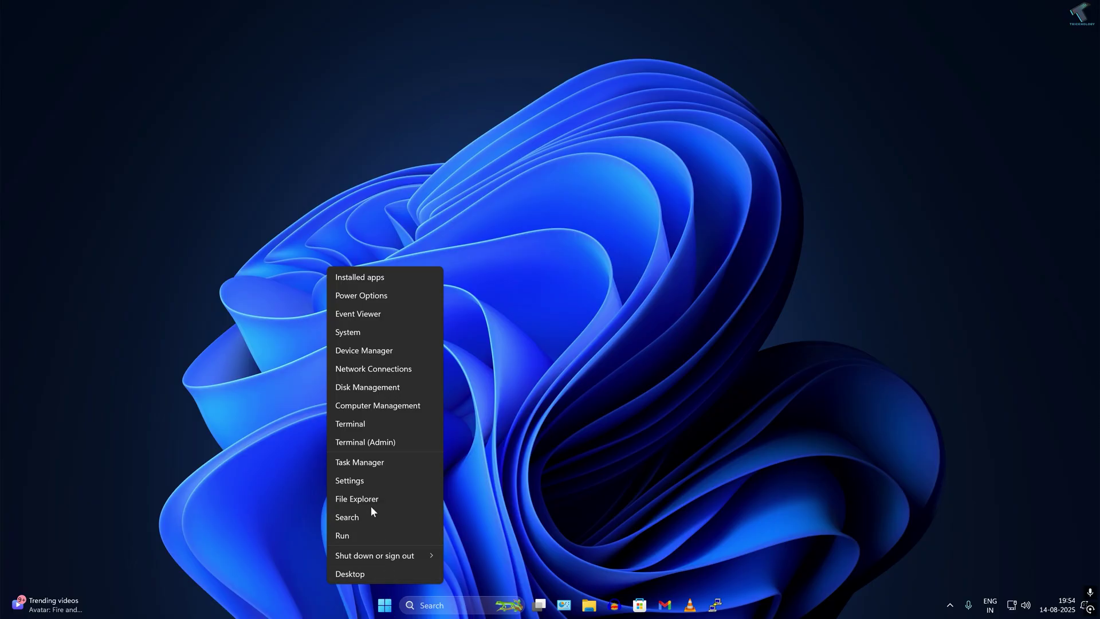
pyautogui.click(362, 482)
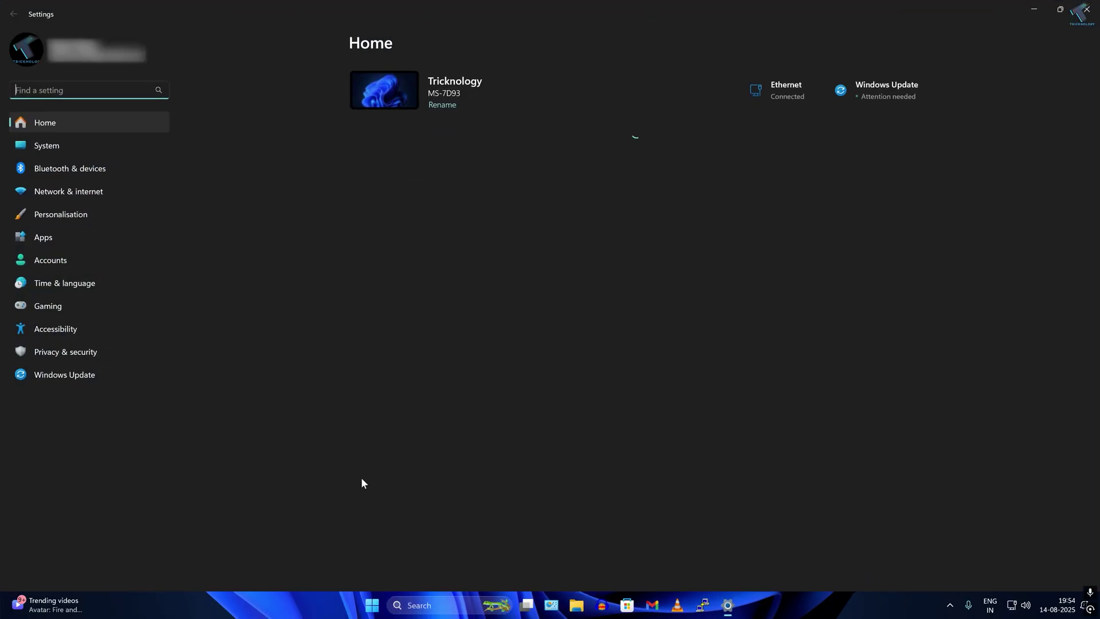
pyautogui.click(52, 145)
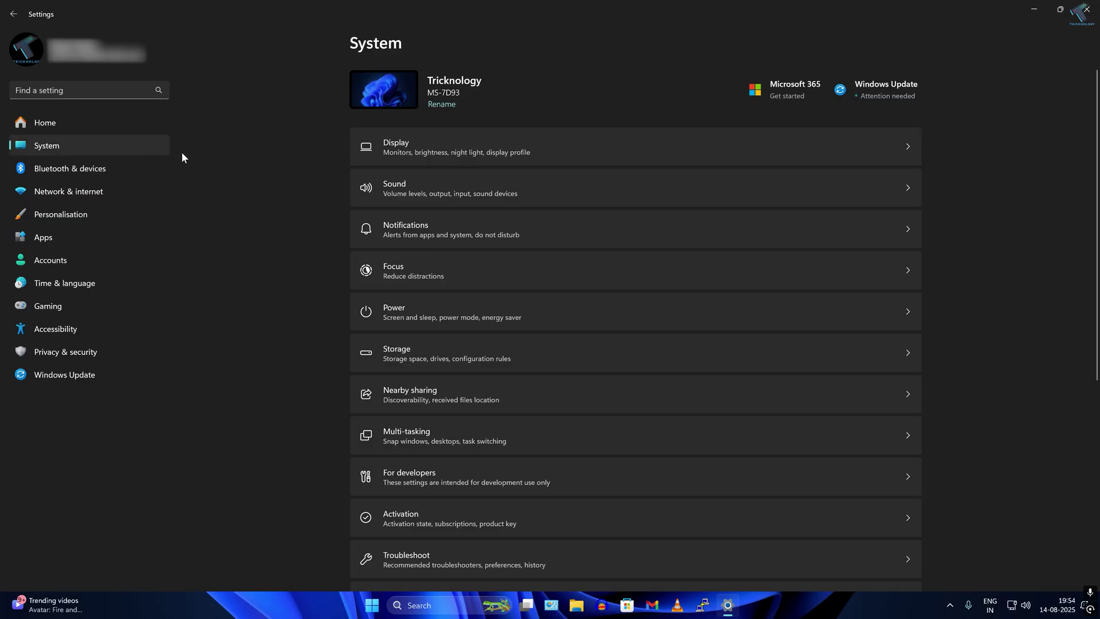
pyautogui.click(413, 358)
pyautogui.scroll(-2, 415, 342)
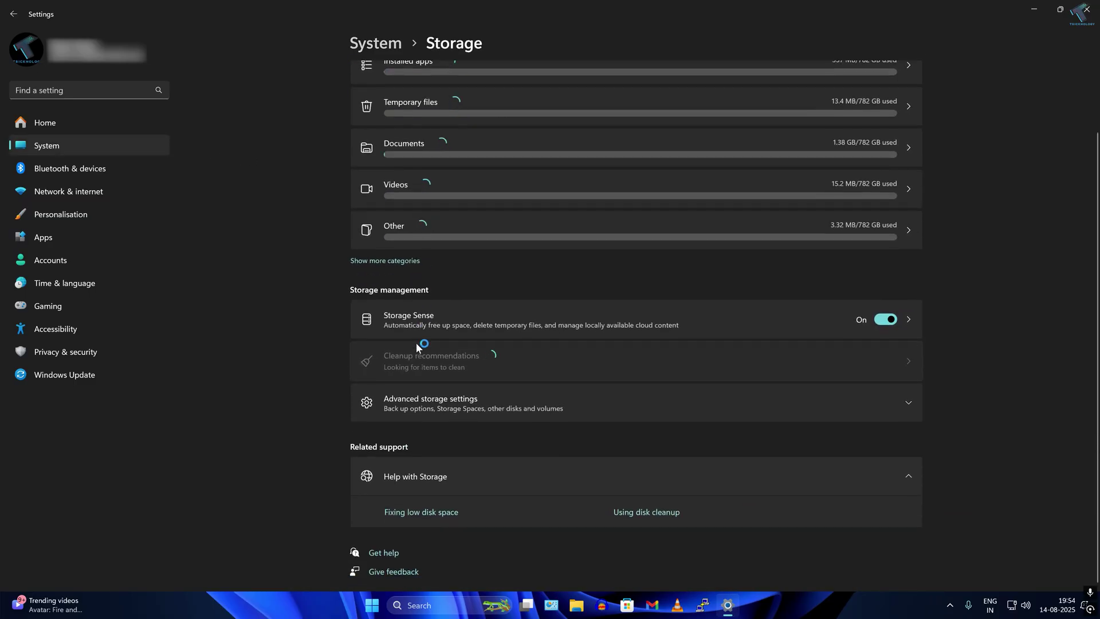
pyautogui.click(498, 404)
pyautogui.scroll(-3, 500, 401)
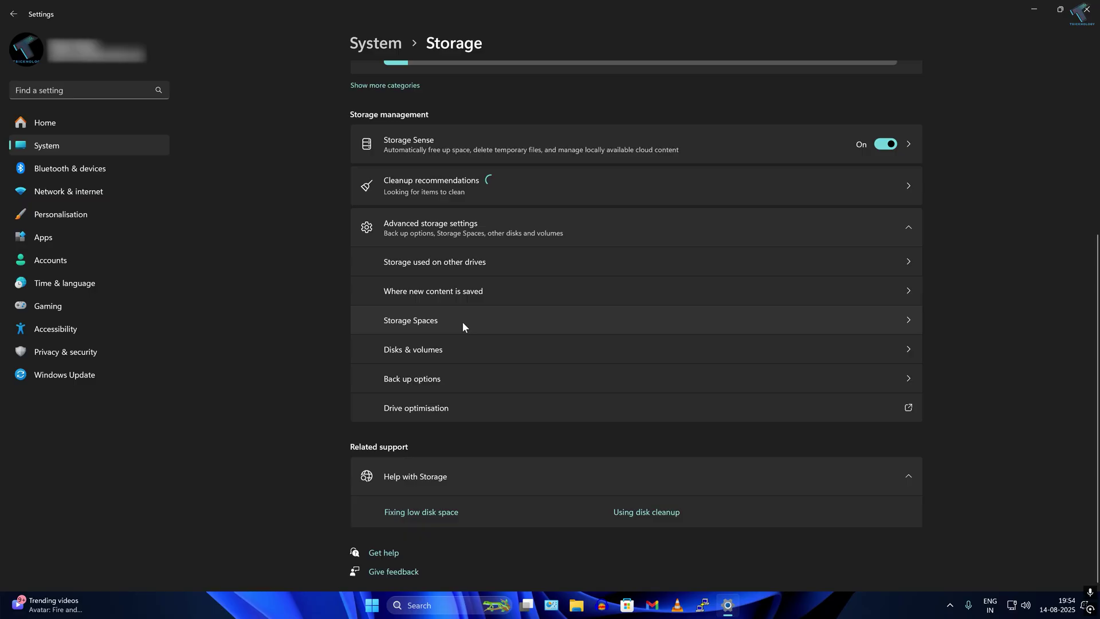
pyautogui.click(463, 322)
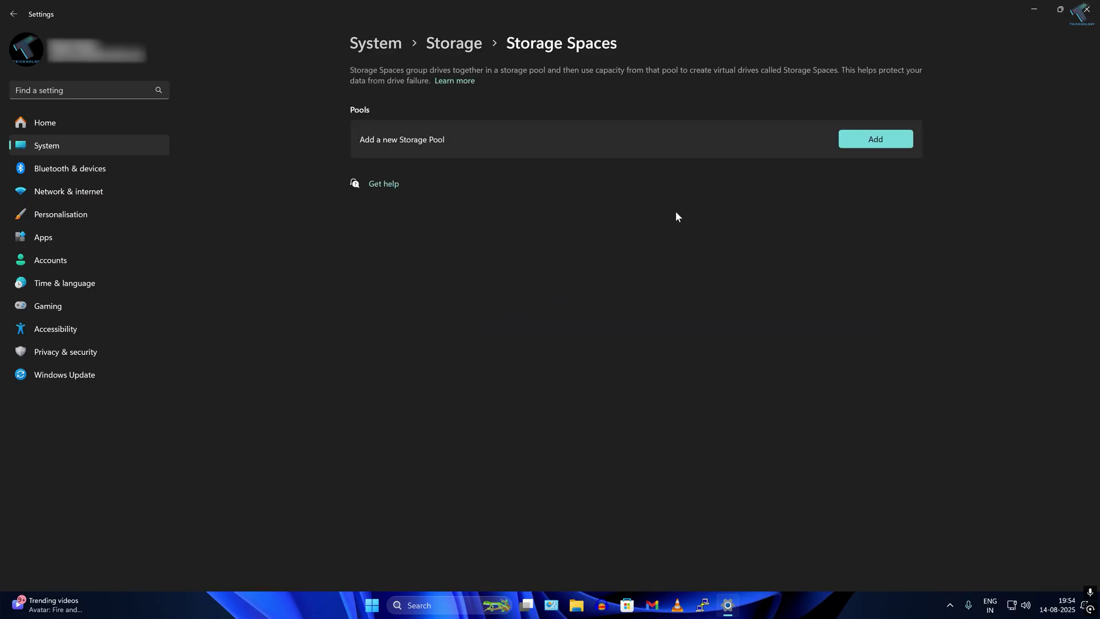
pyautogui.click(874, 143)
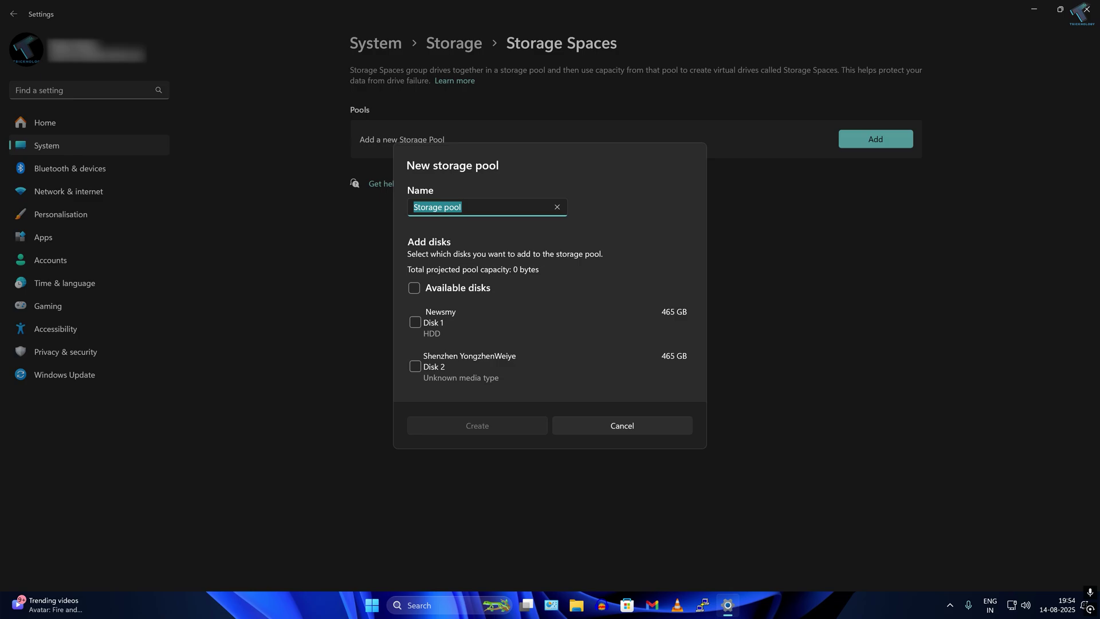
# - Name the pool 'Home NAS SERVER', include Disk 1 and Disk 2, and create it
pyautogui.write('Home NAS SERve')
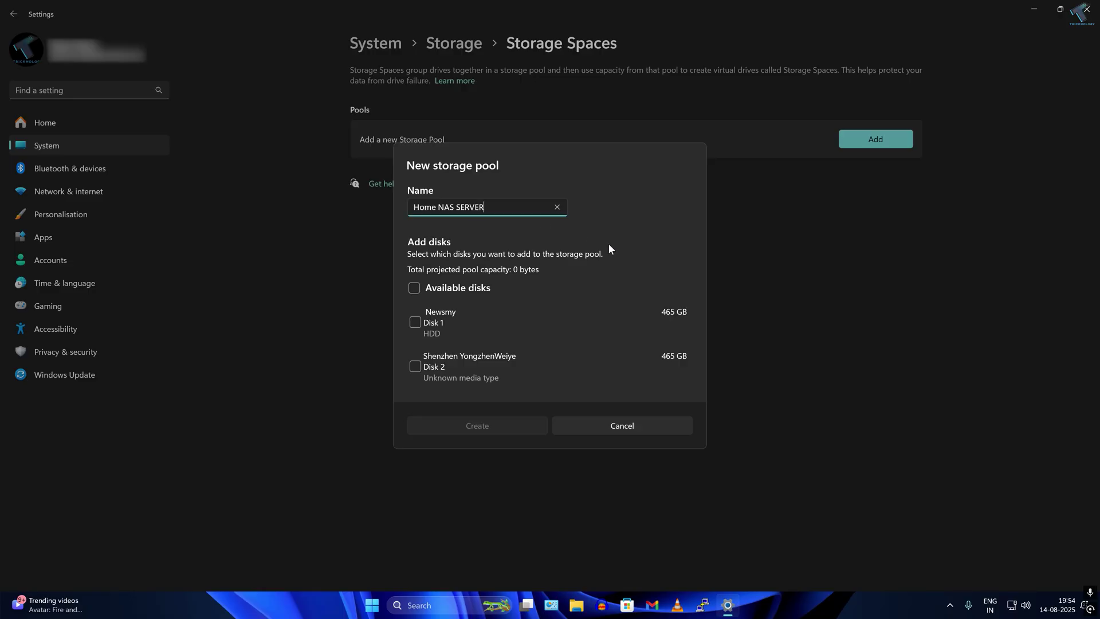
pyautogui.write('R')
pyautogui.click(417, 322)
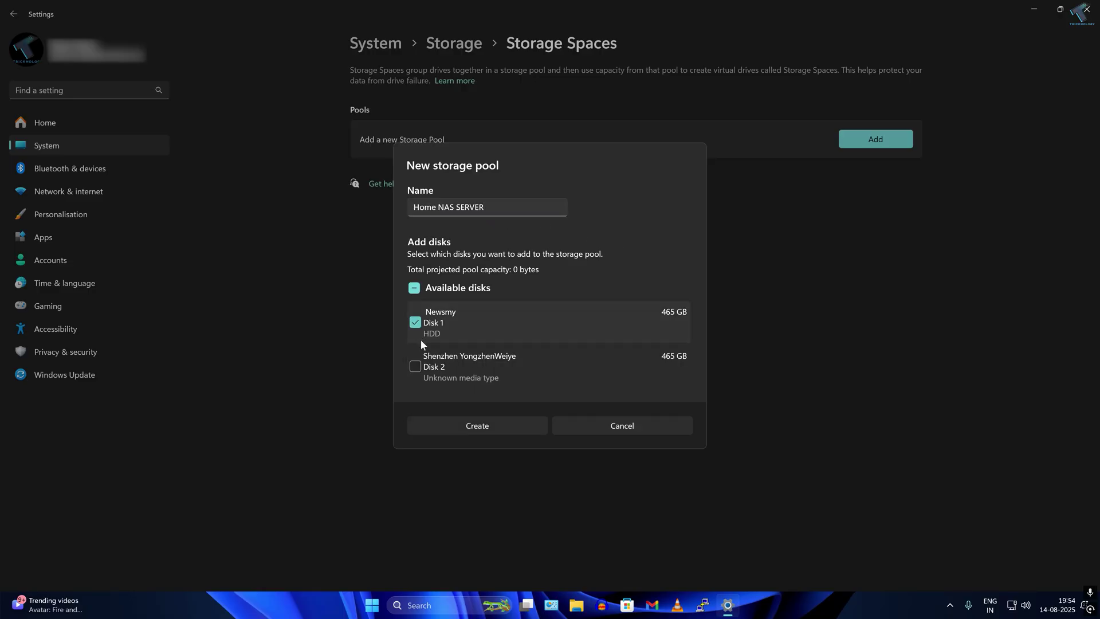
pyautogui.click(416, 366)
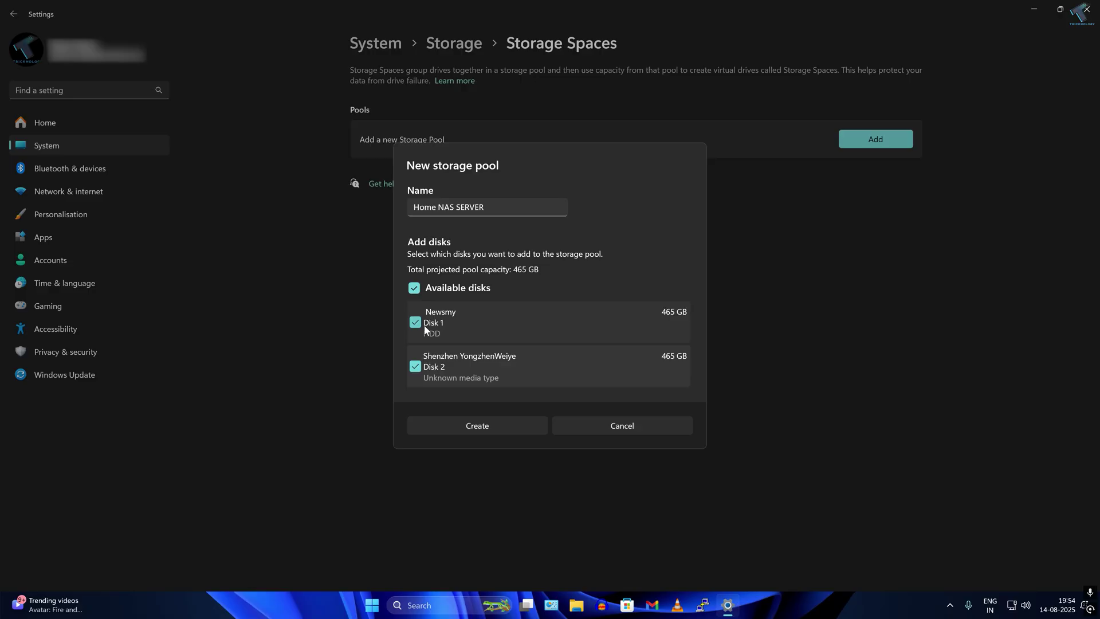
pyautogui.click(506, 431)
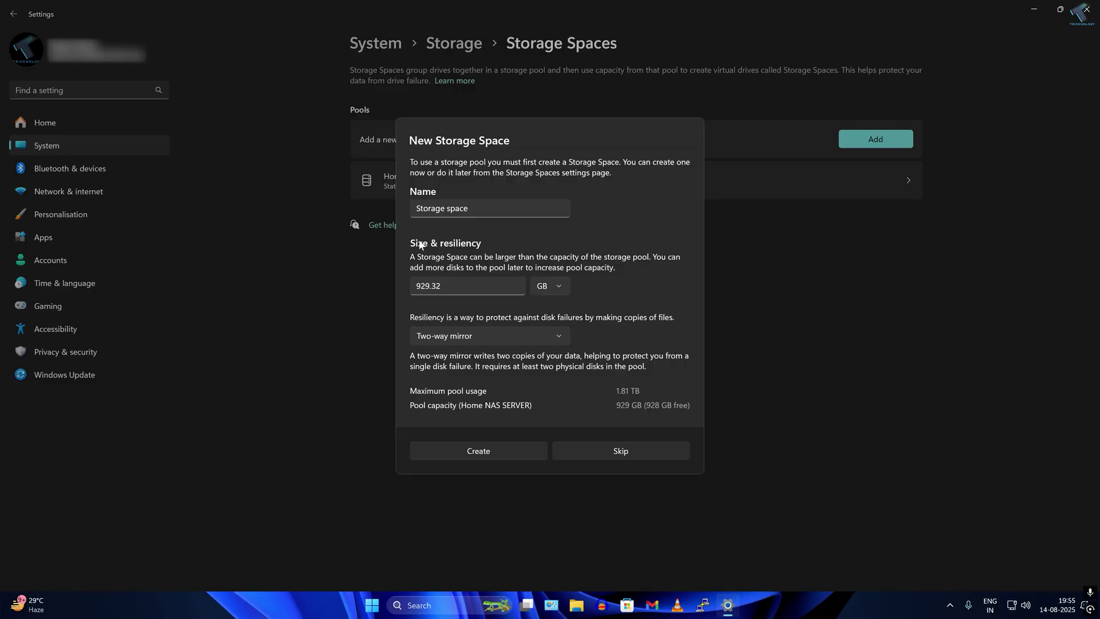
# - Name the storage space 'Home', keep 929.32 GB, set Simple (no resiliency), and create it
pyautogui.click(629, 298)
pyautogui.click(458, 208)
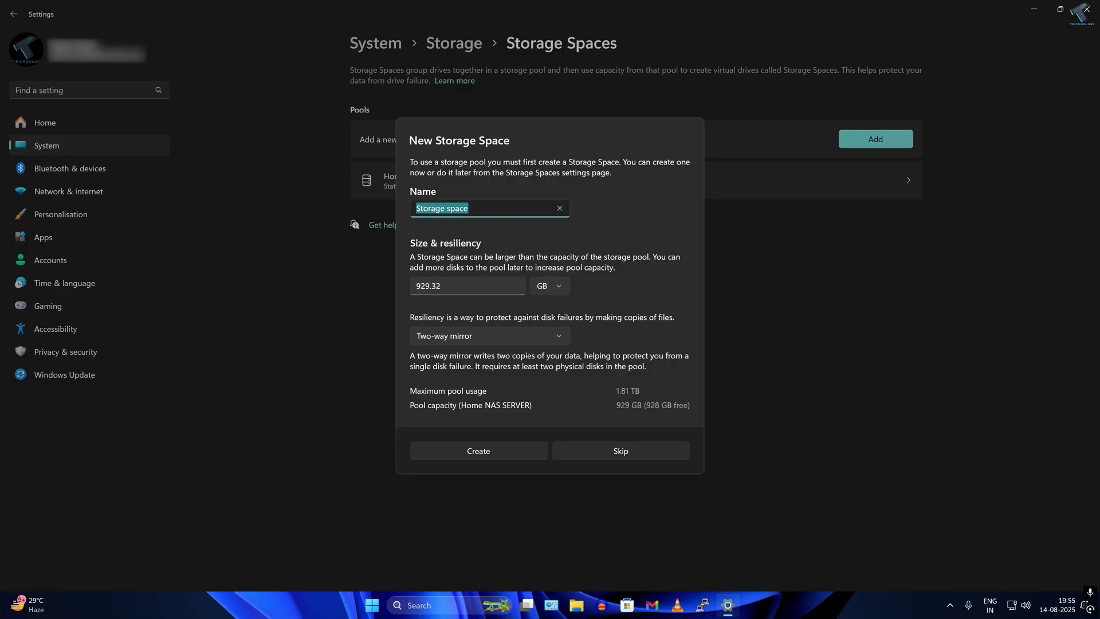
pyautogui.write('Home NAS SERVER')
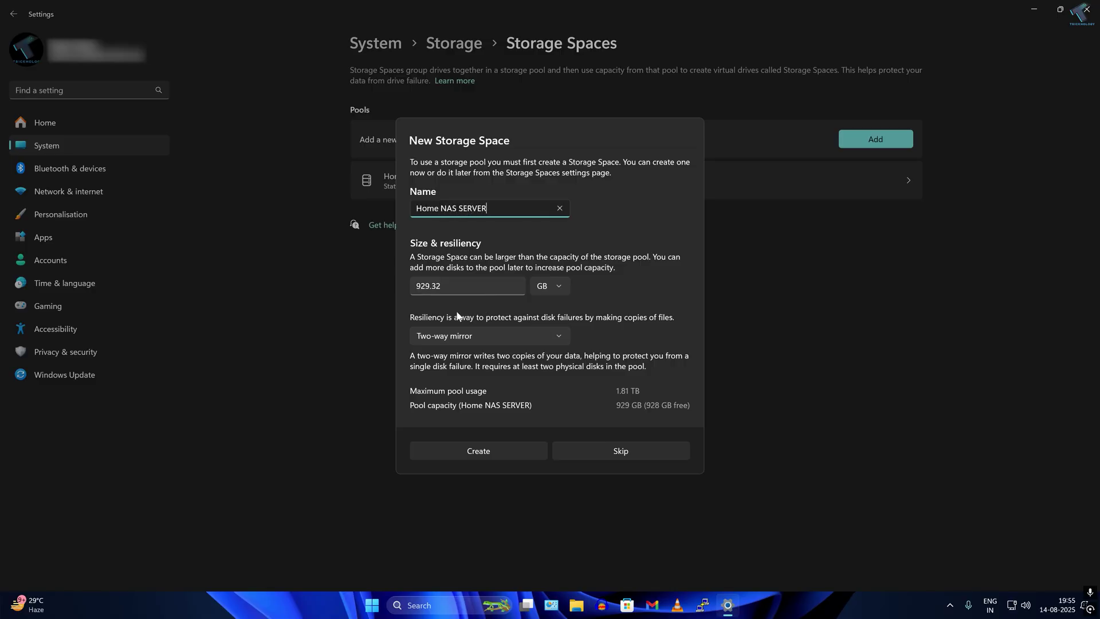
pyautogui.click(469, 333)
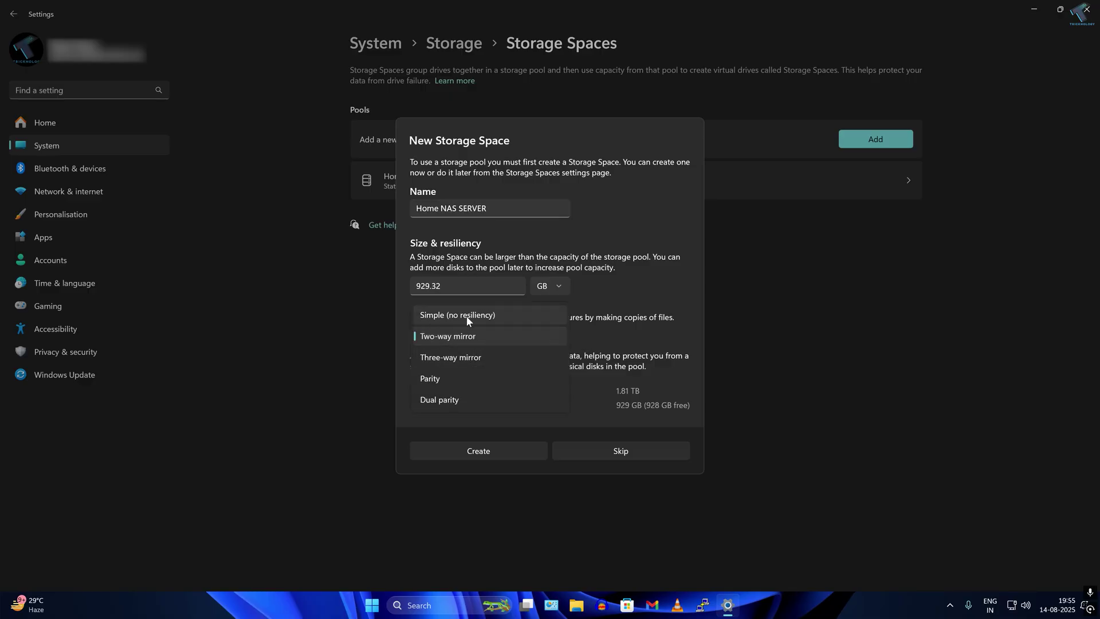
pyautogui.click(512, 318)
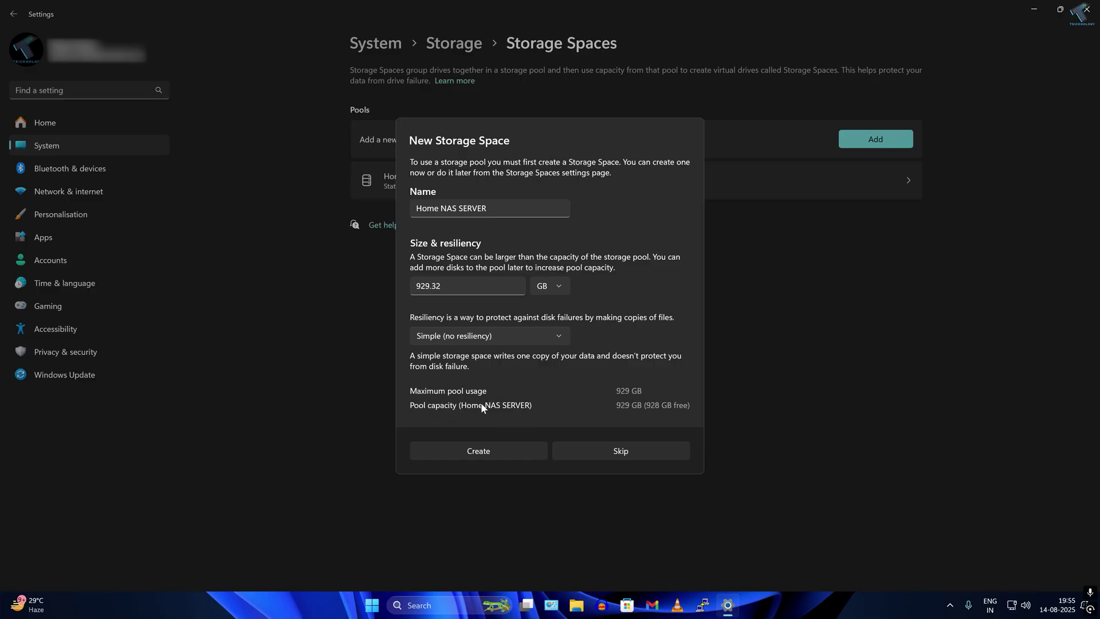
pyautogui.click(485, 446)
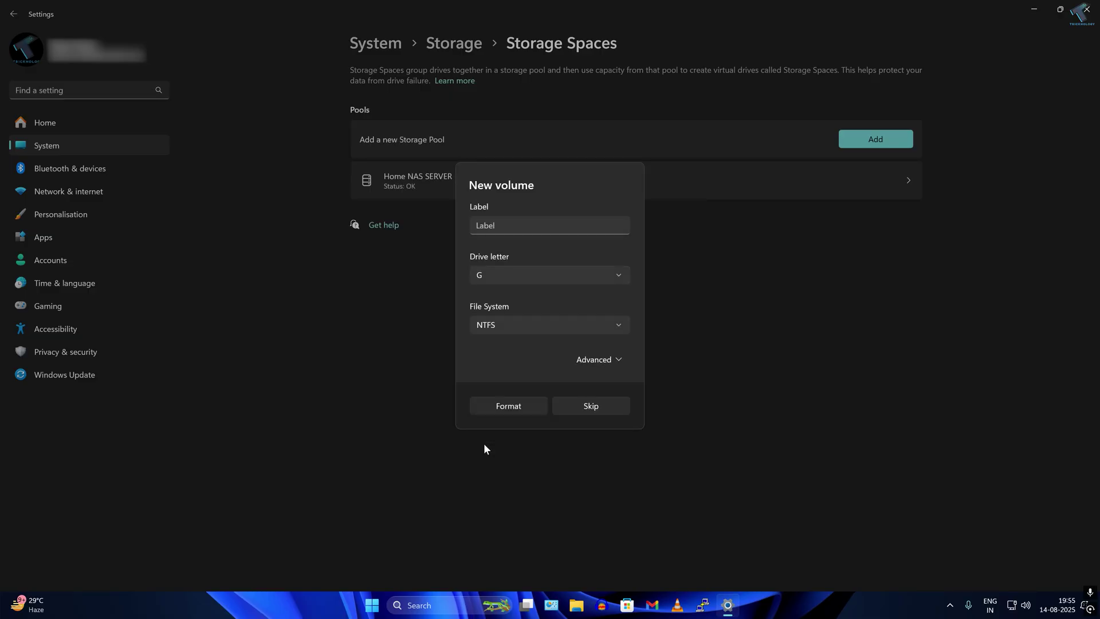
# - Label the new volume HOME-NAS, keep drive letter G, and format it as NTFS
pyautogui.click(484, 225)
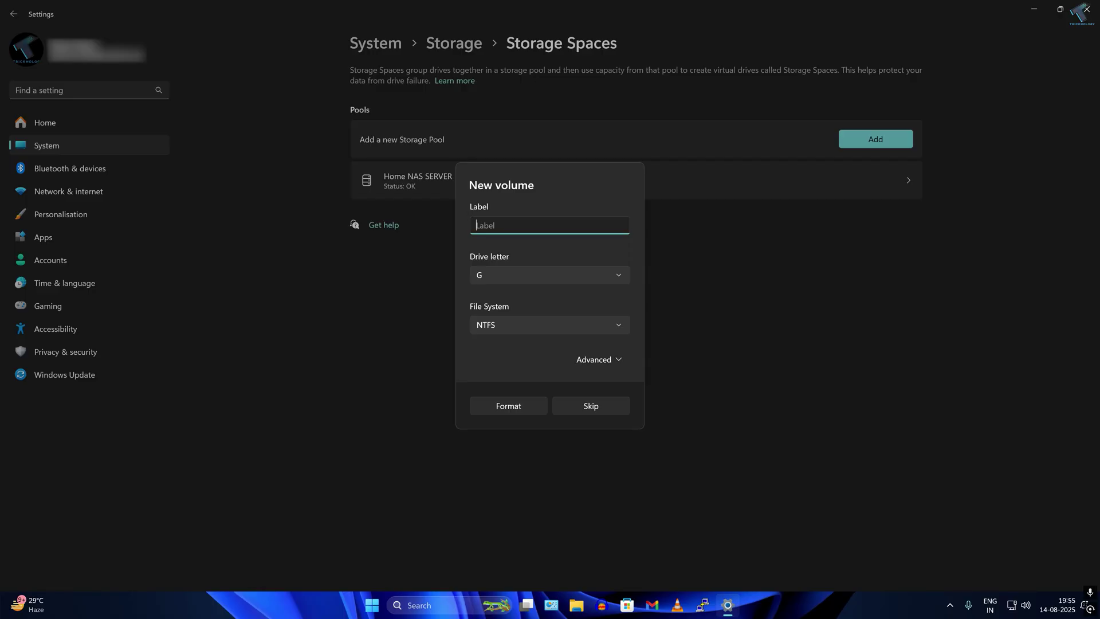
pyautogui.write('HOME-NAS')
pyautogui.click(527, 279)
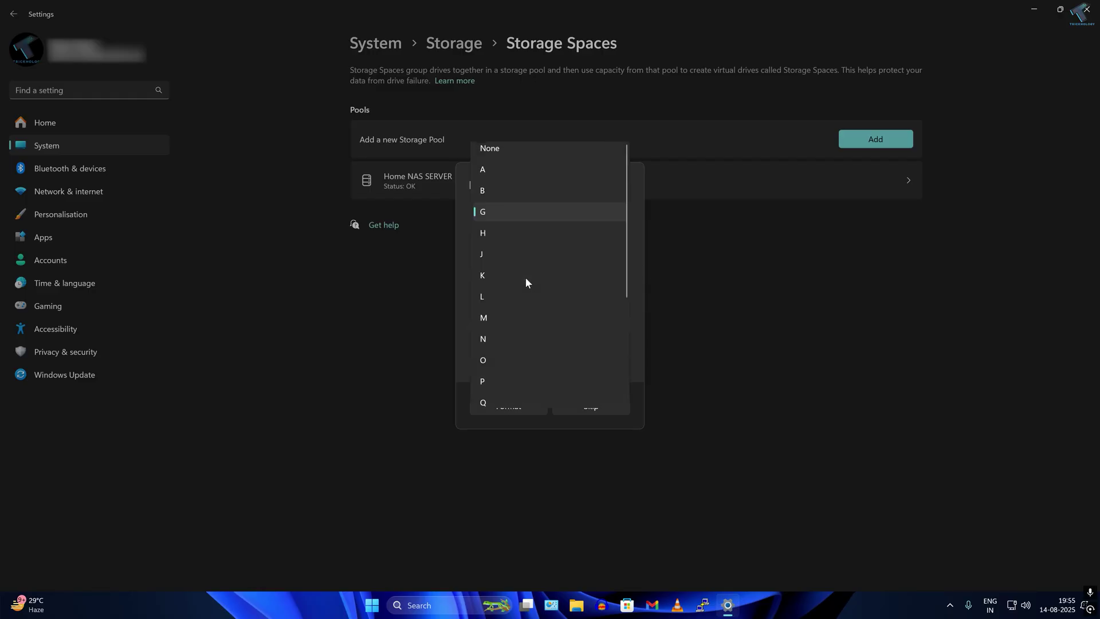
pyautogui.click(633, 288)
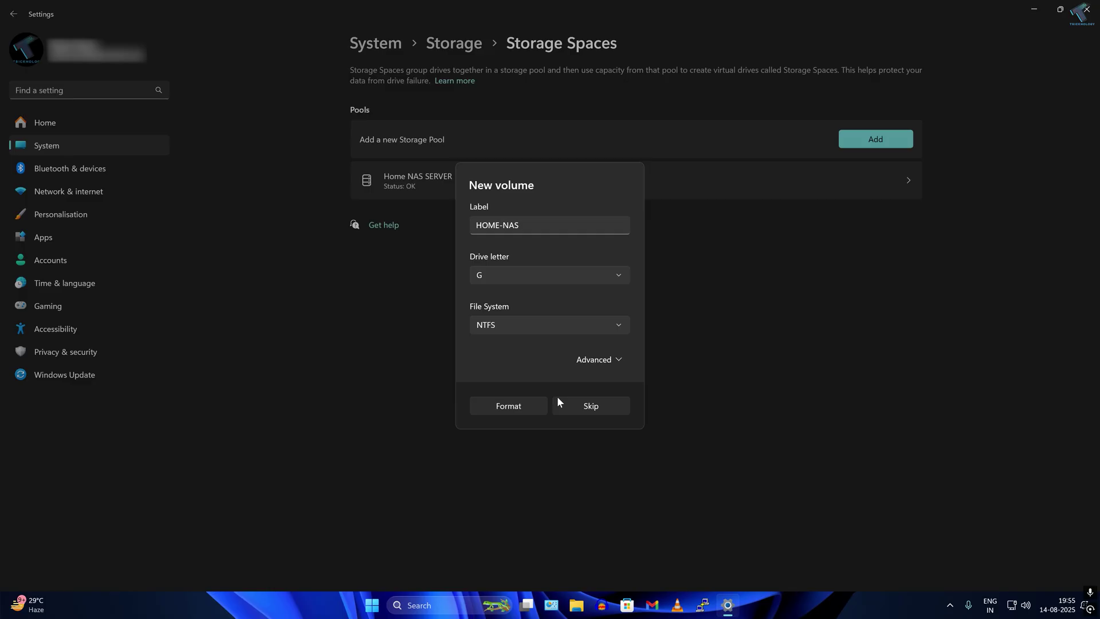
pyautogui.click(527, 406)
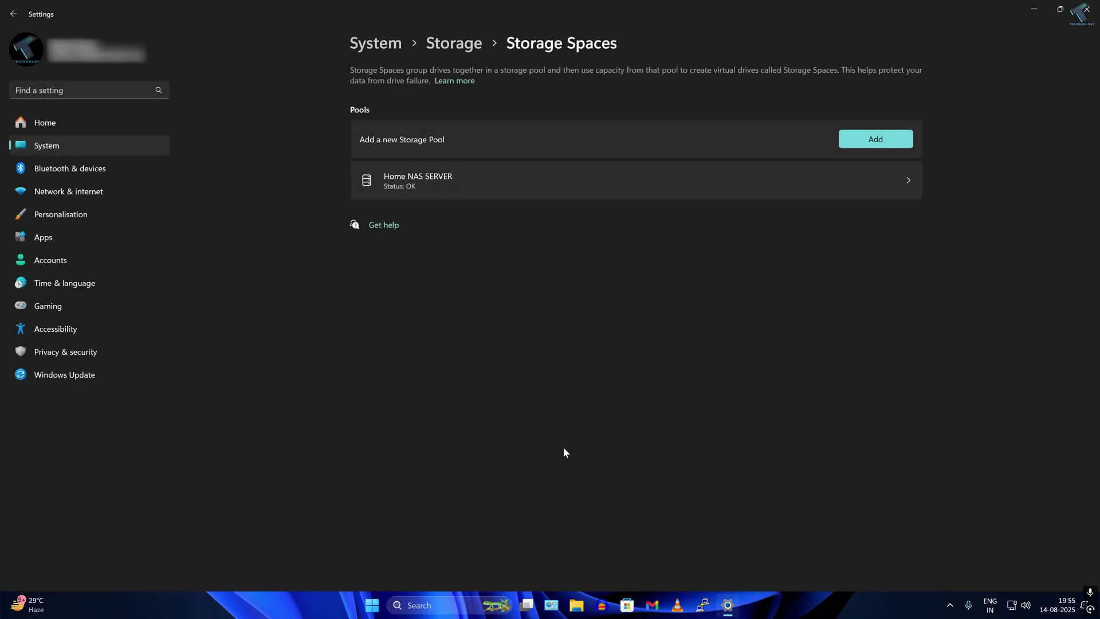
# - Open This PC in File Explorer, widen the window, and check the new HOME-NAS (G:) drive
pyautogui.click(576, 605)
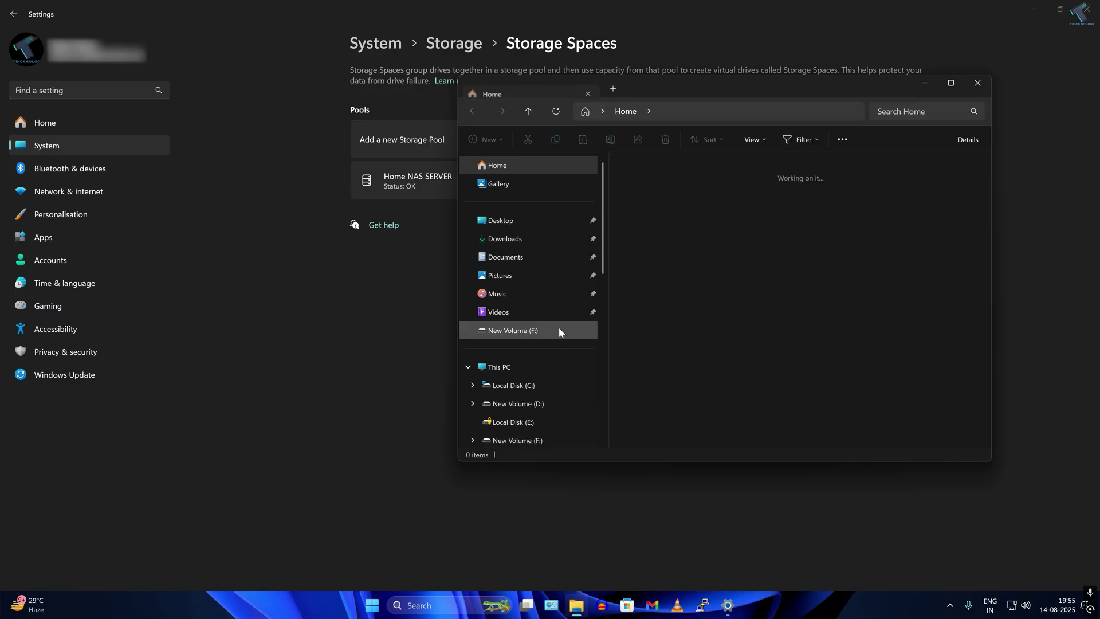
pyautogui.click(532, 370)
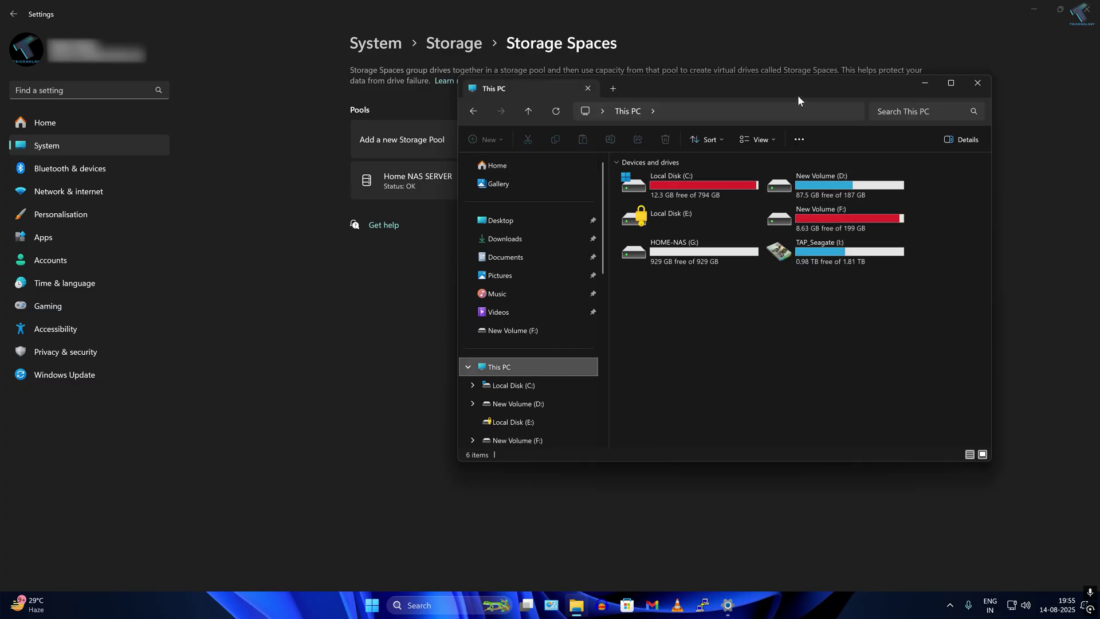
pyautogui.moveTo(799, 98); pyautogui.dragTo(542, 92)
pyautogui.moveTo(735, 301); pyautogui.dragTo(858, 303)
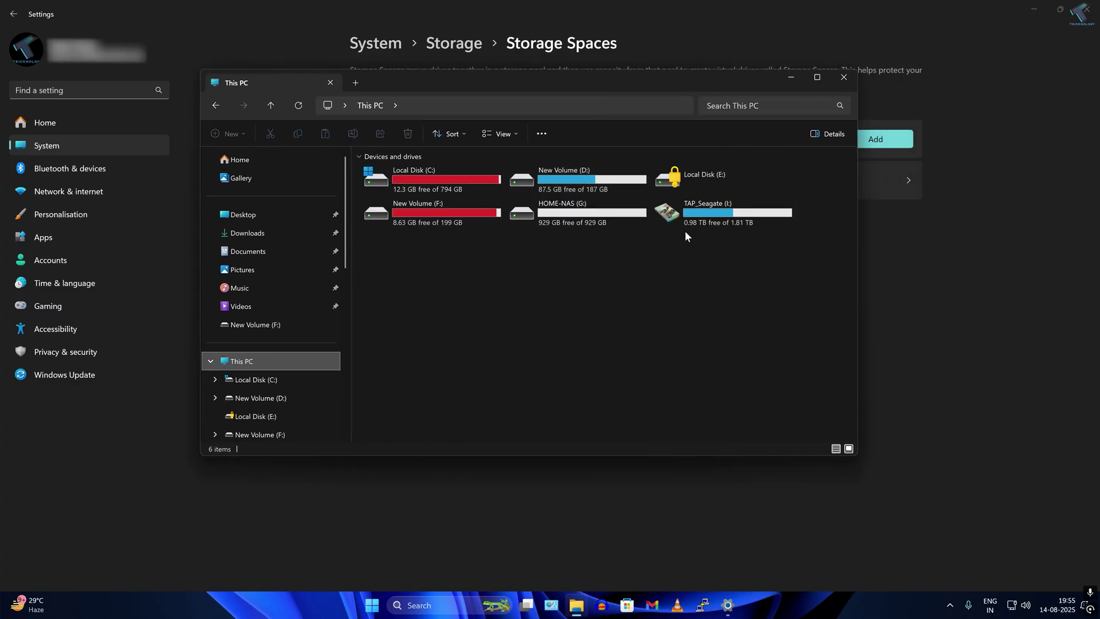
pyautogui.click(564, 222)
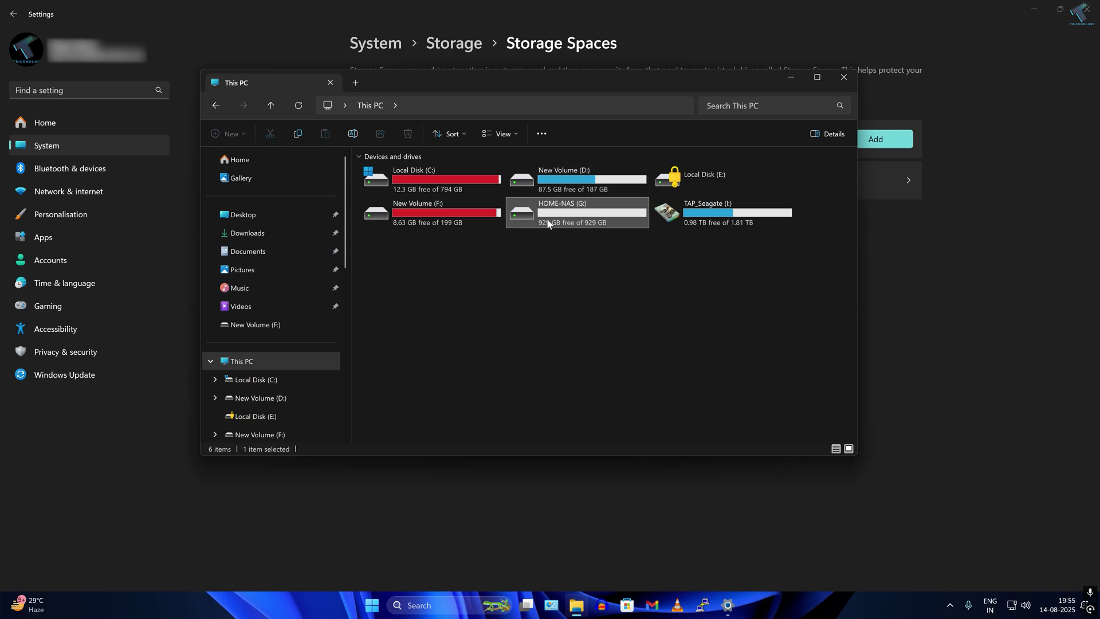
pyautogui.doubleClick(568, 221)
pyautogui.click(216, 105)
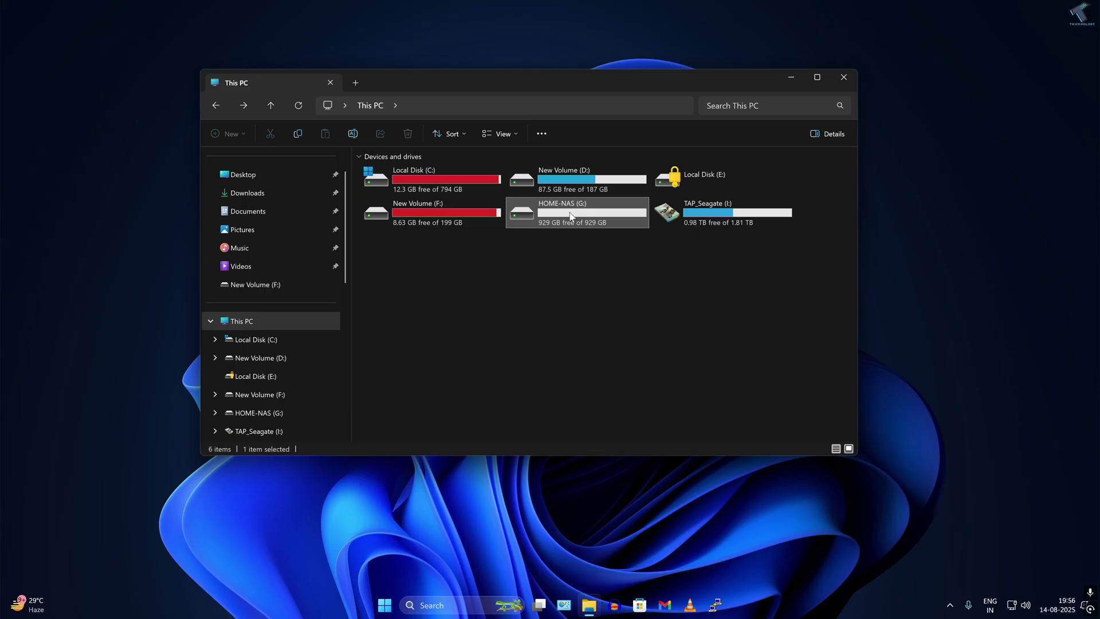
# - Share HOME-NAS (G:) as 'G' through Advanced Sharing, granting Everyone Full Control share permission
pyautogui.rightClick(571, 216)
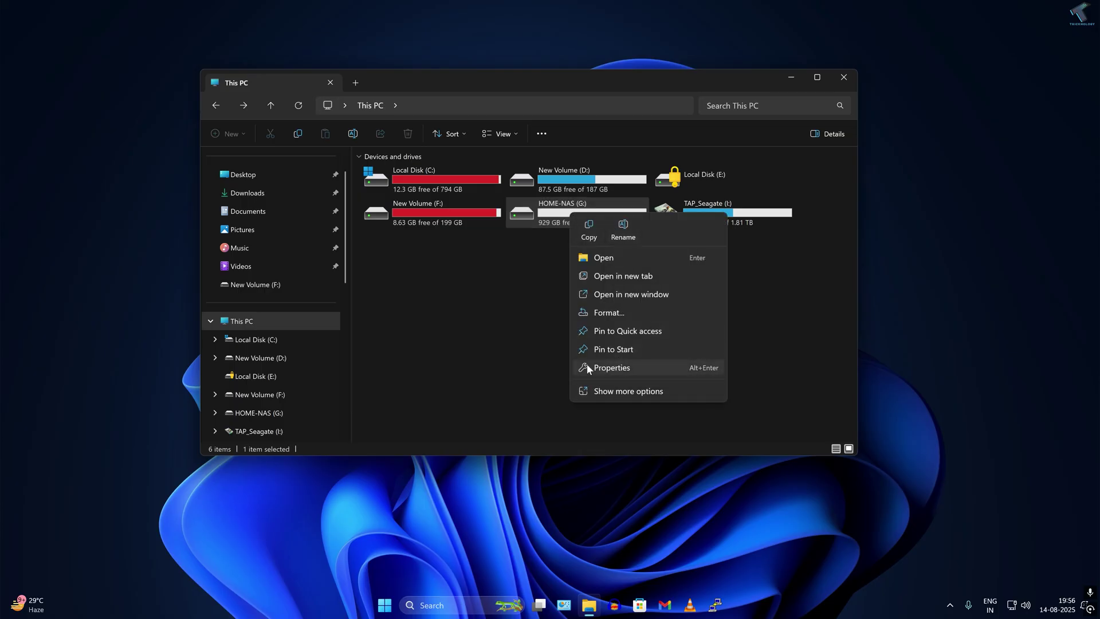
pyautogui.click(616, 368)
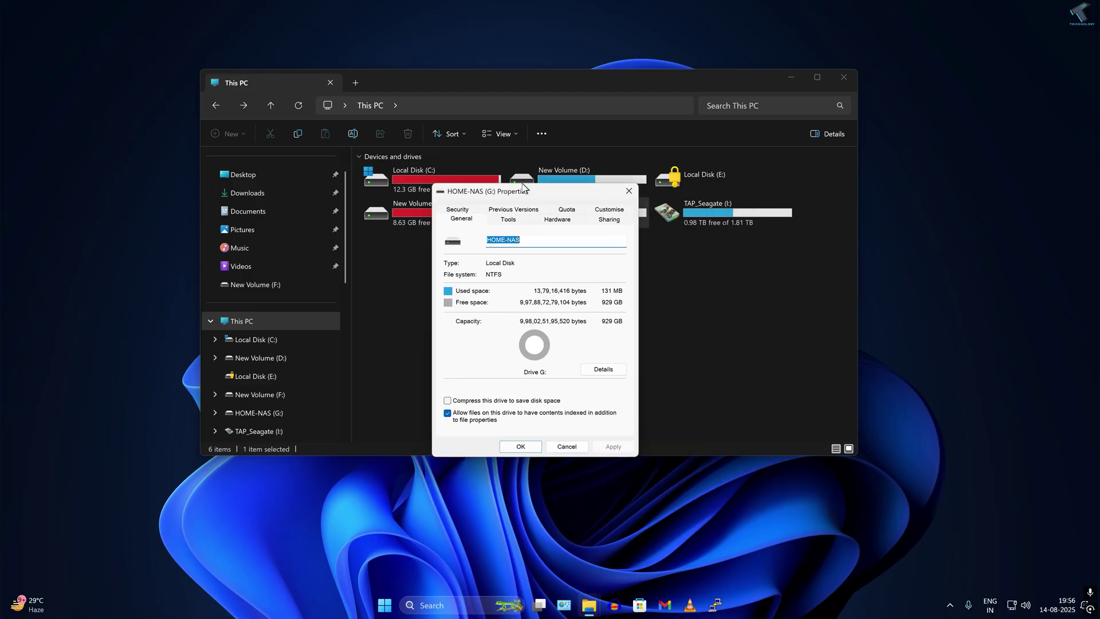
pyautogui.click(600, 219)
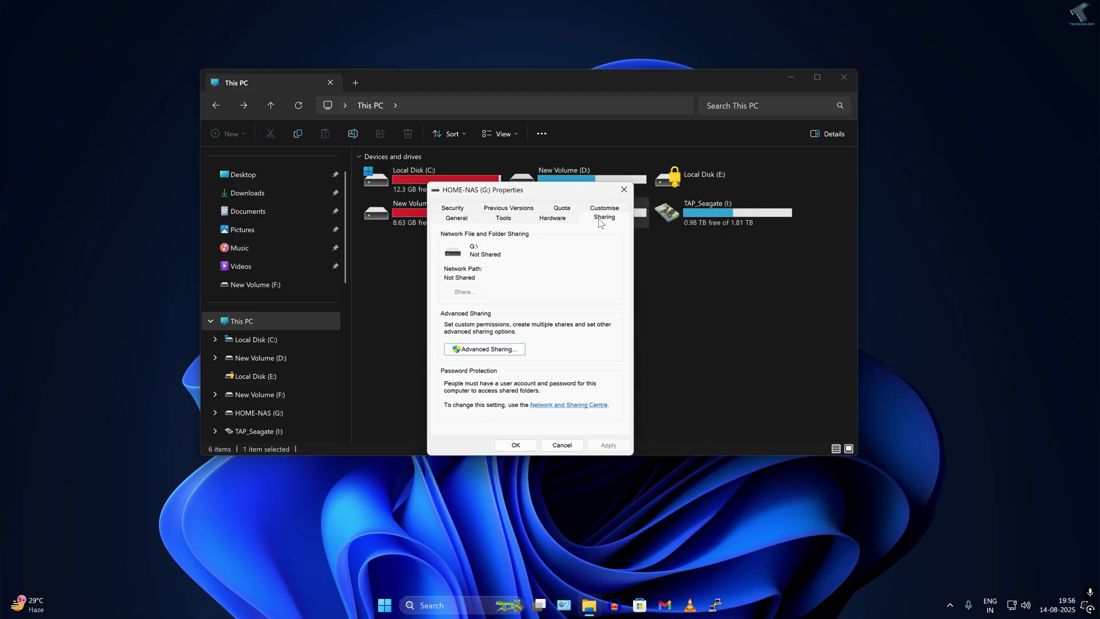
pyautogui.click(452, 347)
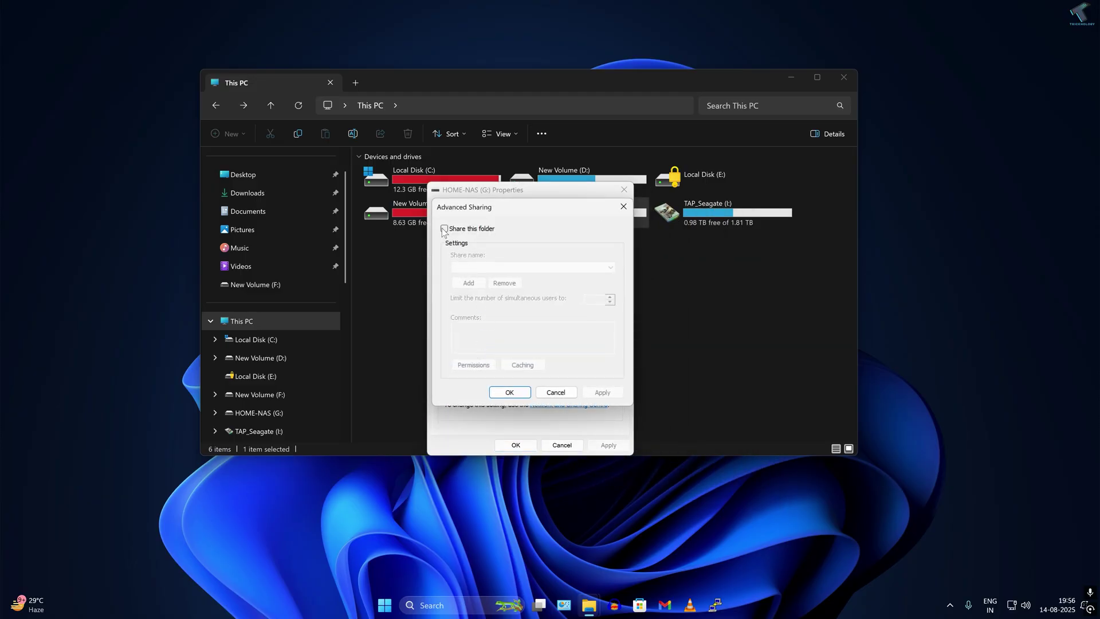
pyautogui.click(444, 228)
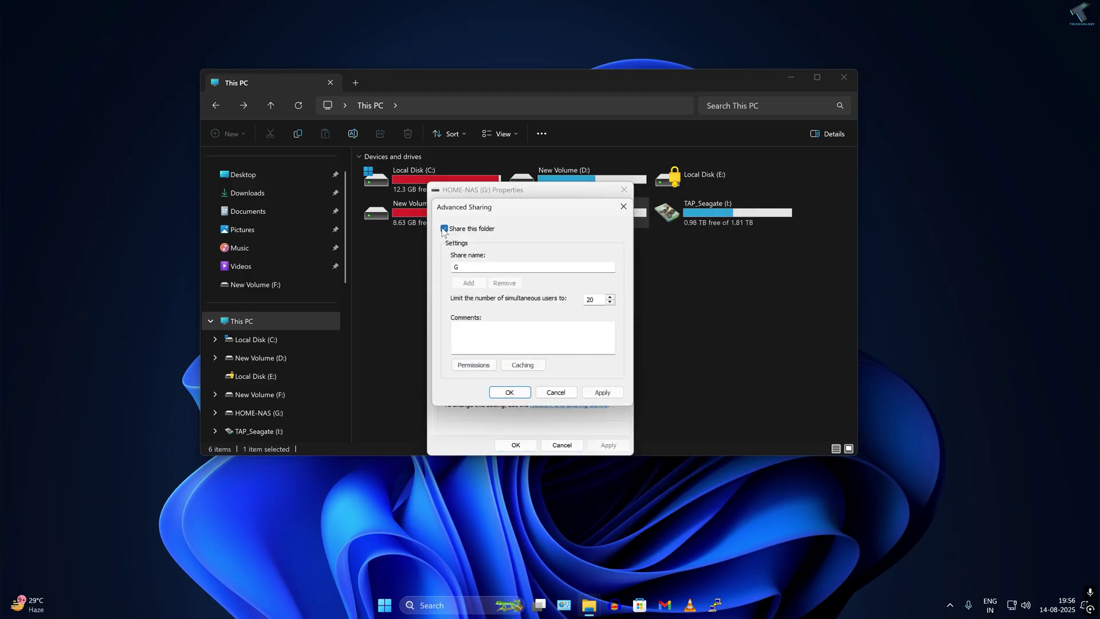
pyautogui.click(478, 365)
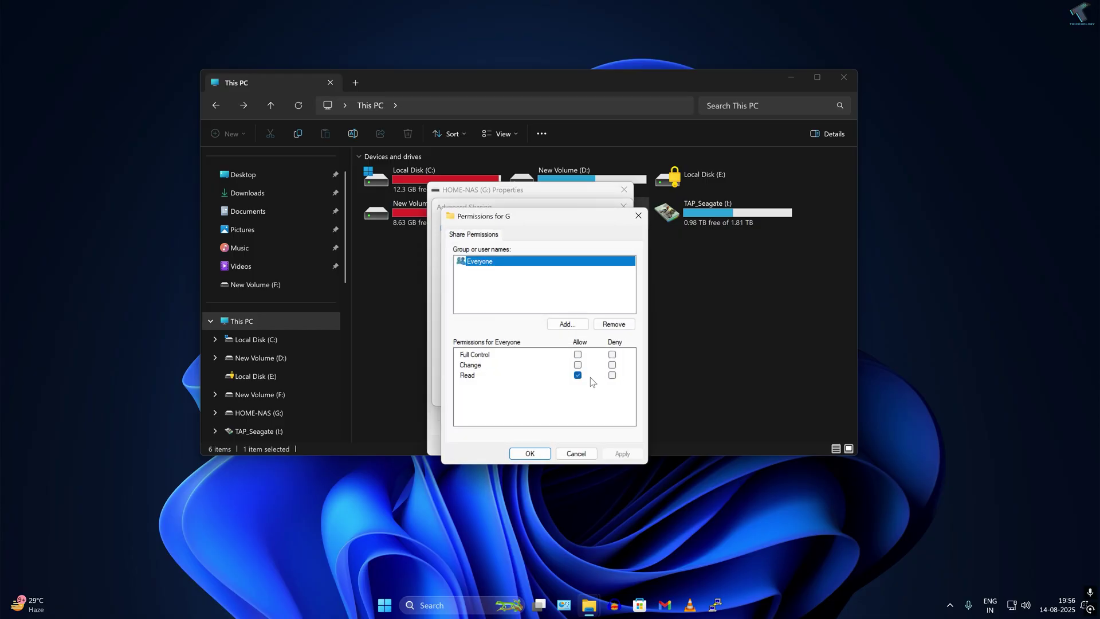
pyautogui.click(578, 354)
pyautogui.click(623, 454)
pyautogui.click(528, 453)
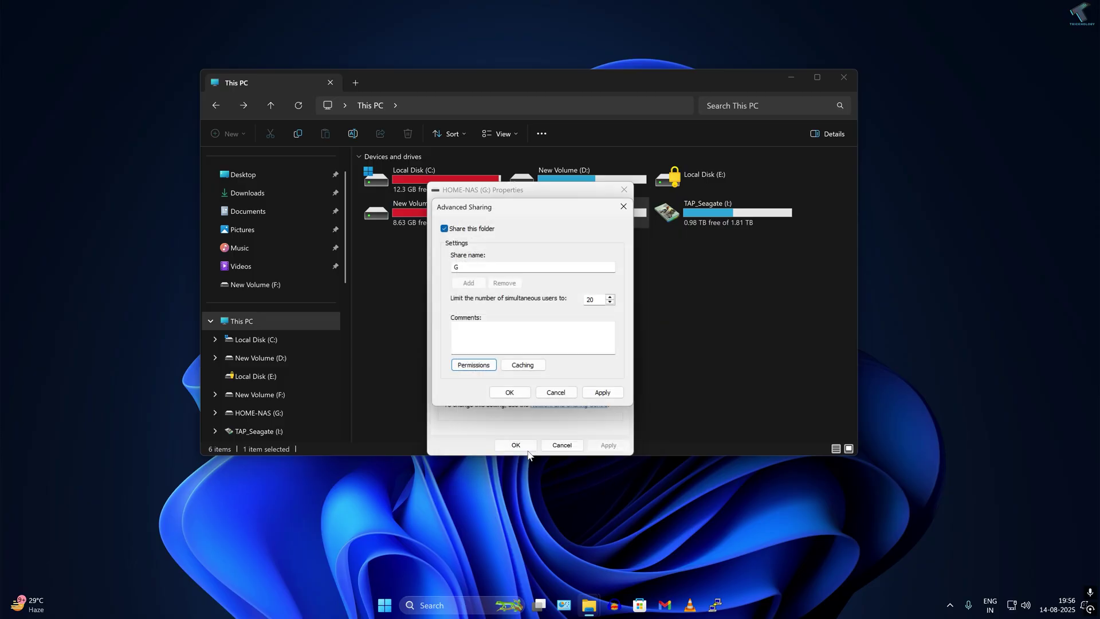
pyautogui.click(601, 392)
pyautogui.click(509, 392)
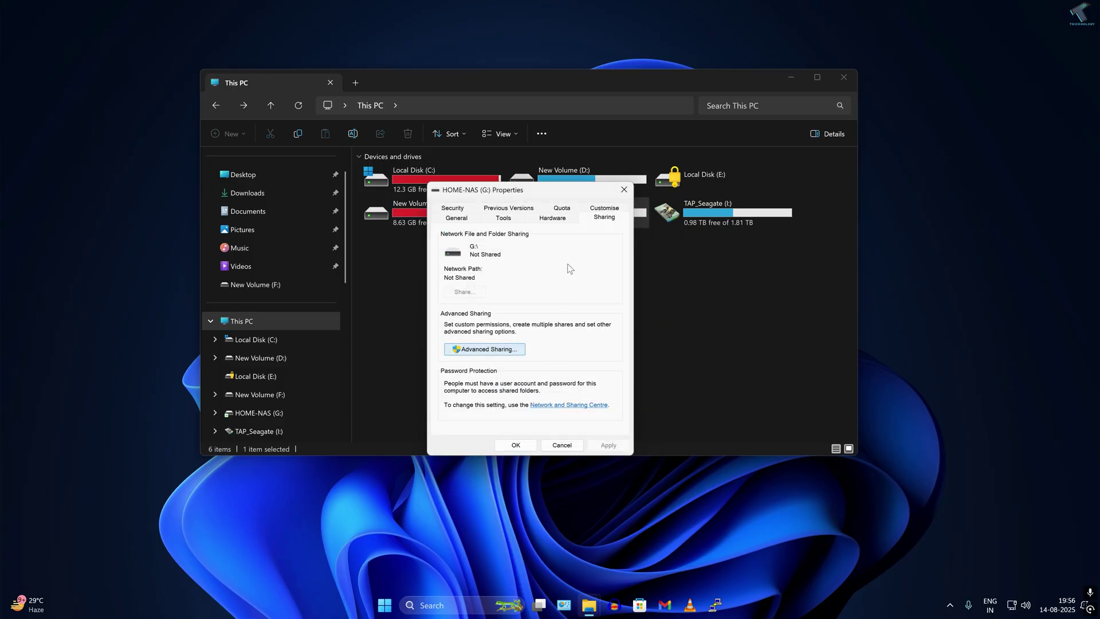
# - Add Everyone to the drive's Security permissions with Full control allowed, then close Properties
pyautogui.click(463, 208)
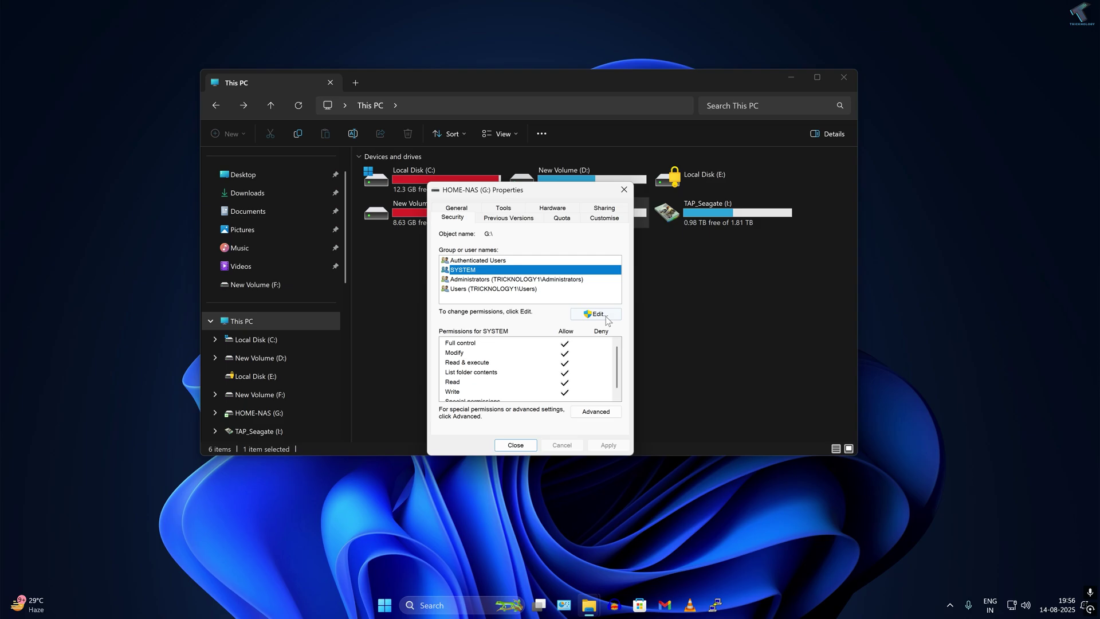
pyautogui.click(599, 316)
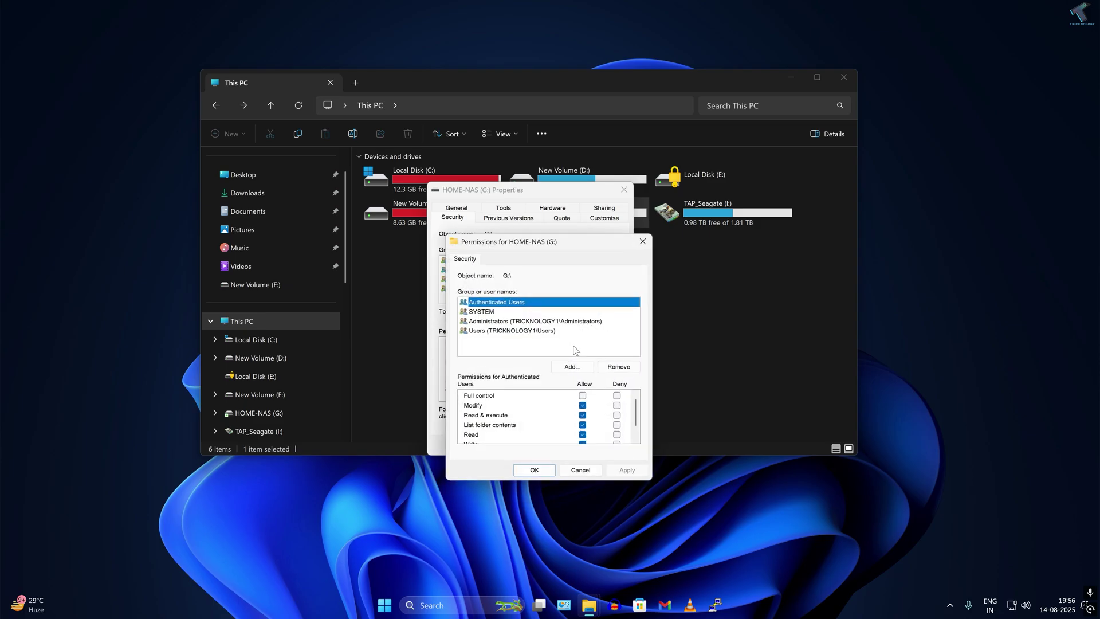
pyautogui.click(572, 367)
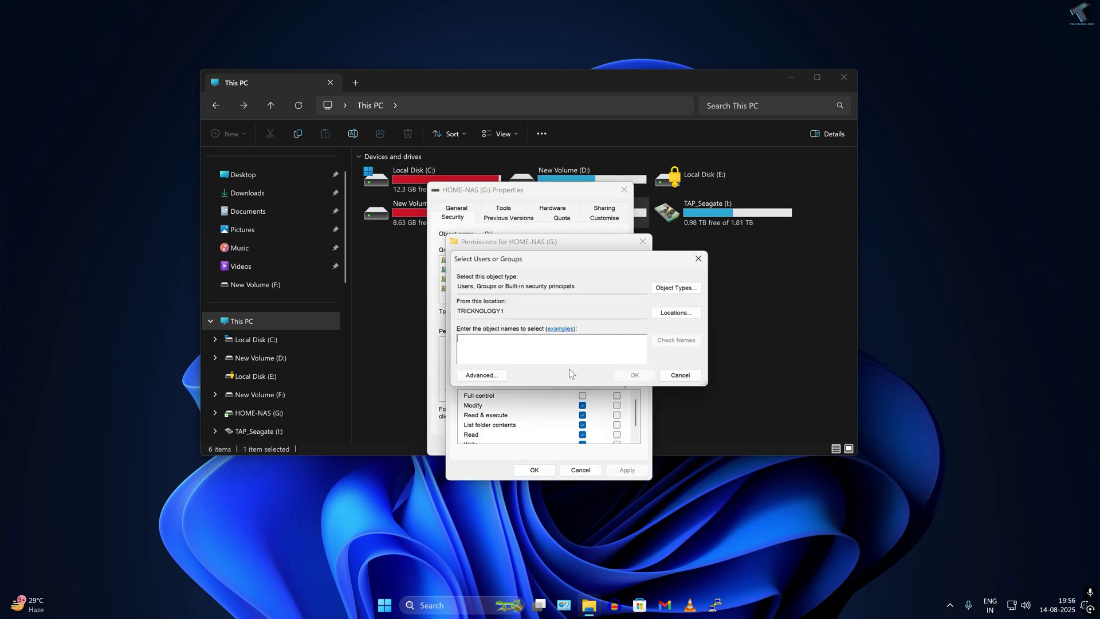
pyautogui.write('Everyone')
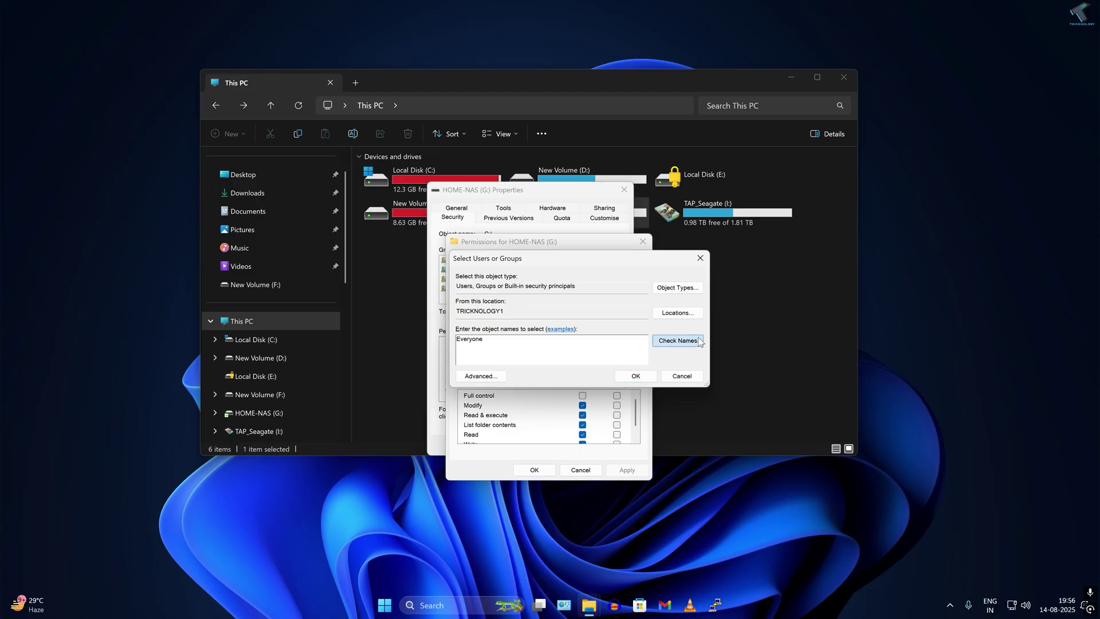
pyautogui.click(679, 341)
pyautogui.click(634, 376)
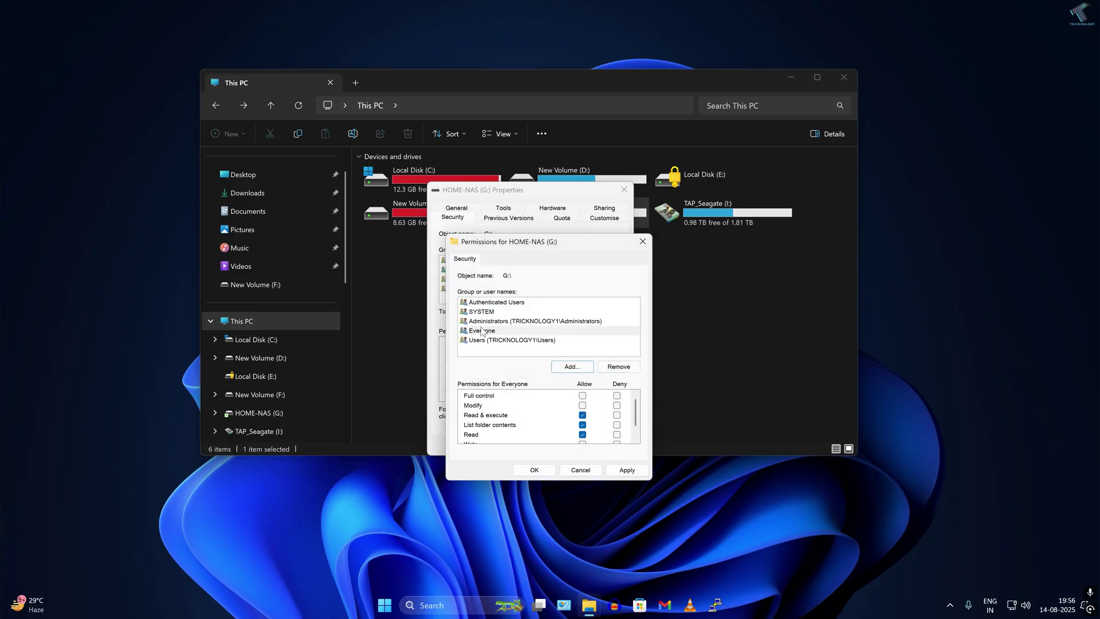
pyautogui.click(583, 396)
pyautogui.click(627, 470)
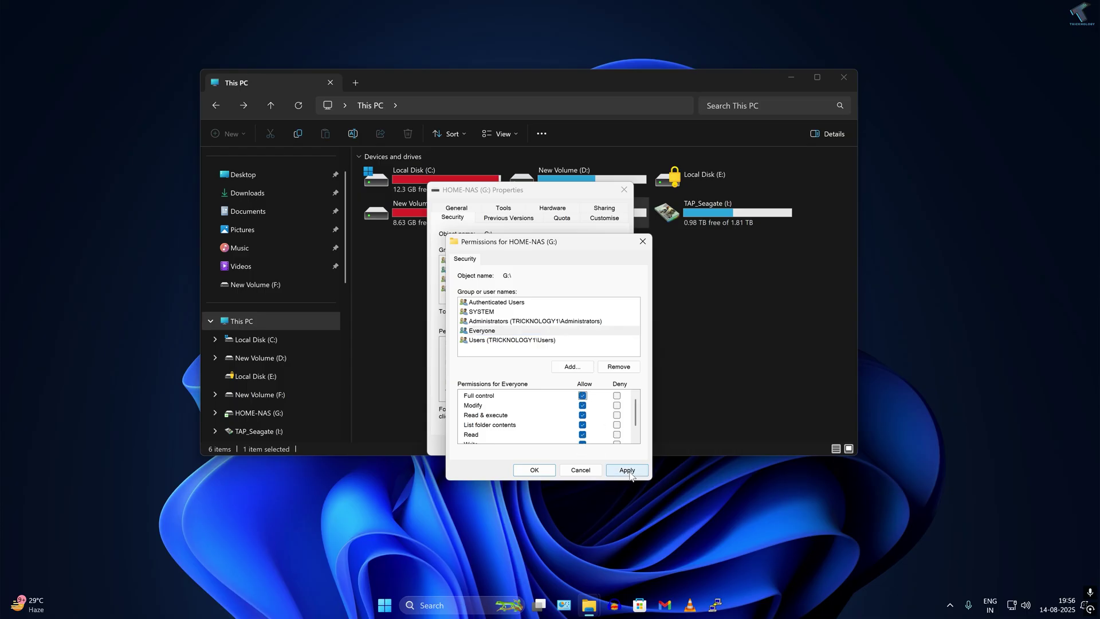
pyautogui.click(534, 470)
pyautogui.click(531, 447)
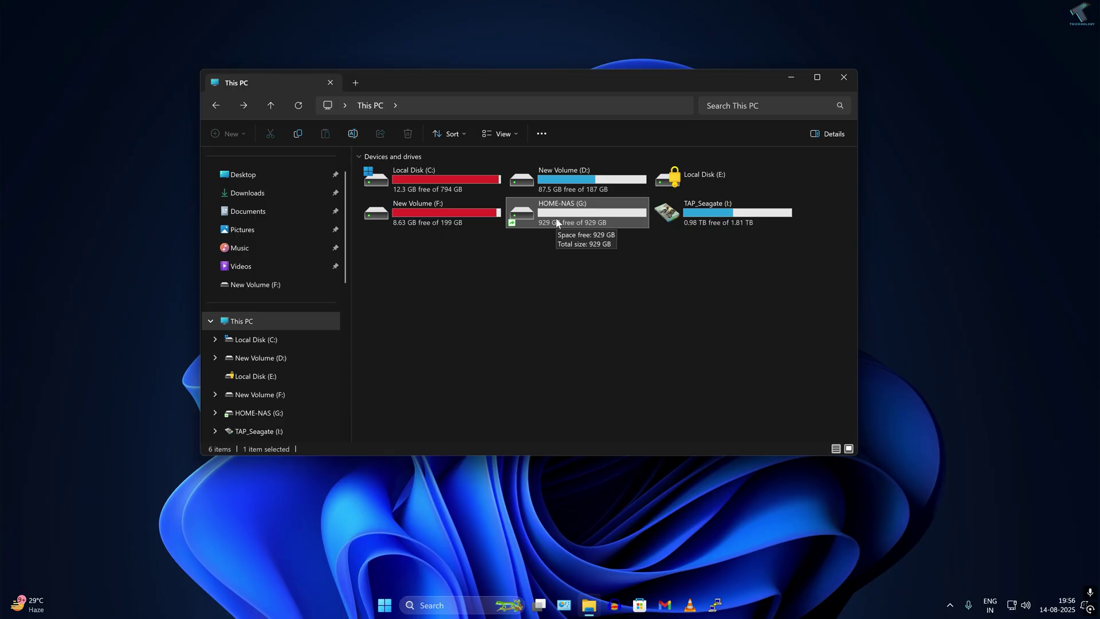
# - Open Windows Settings and go to Network & internet's Advanced sharing settings
pyautogui.rightClick(386, 612)
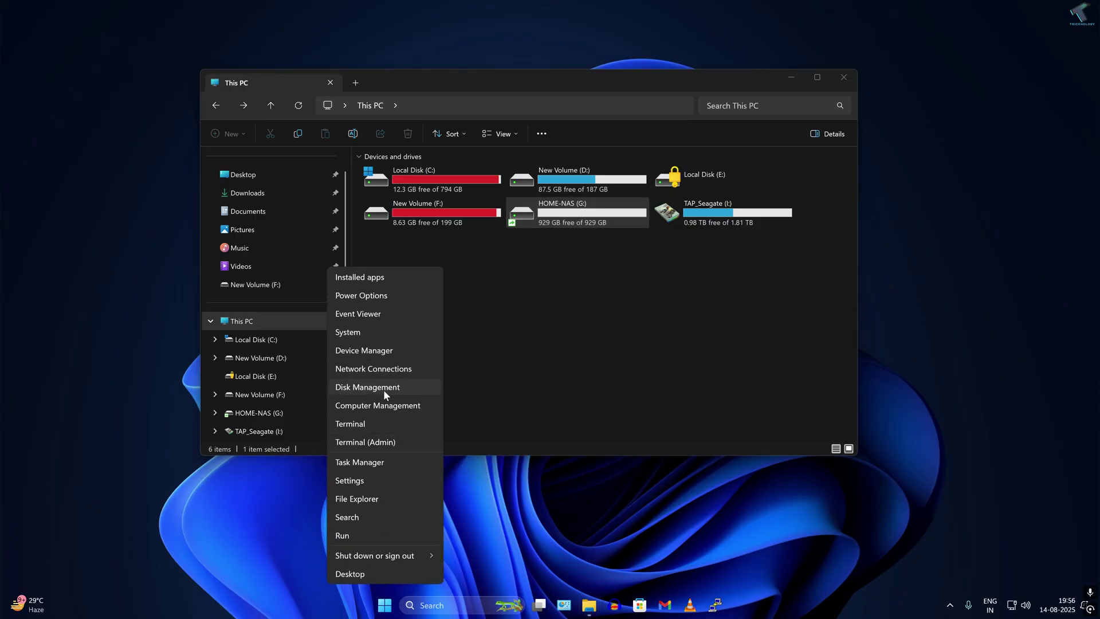
pyautogui.click(366, 479)
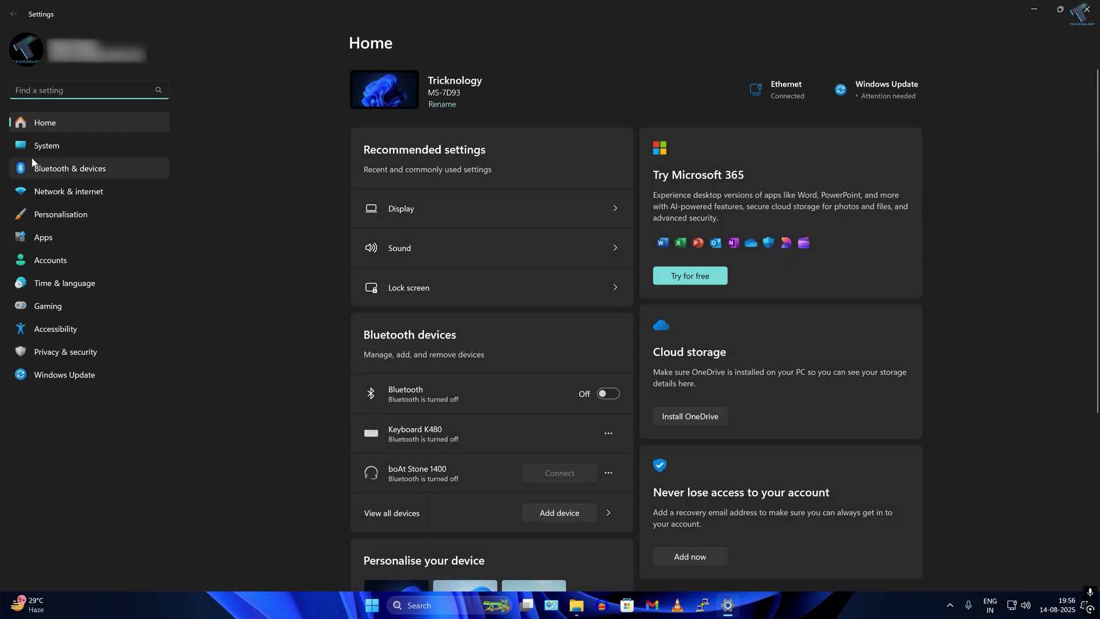
pyautogui.click(58, 189)
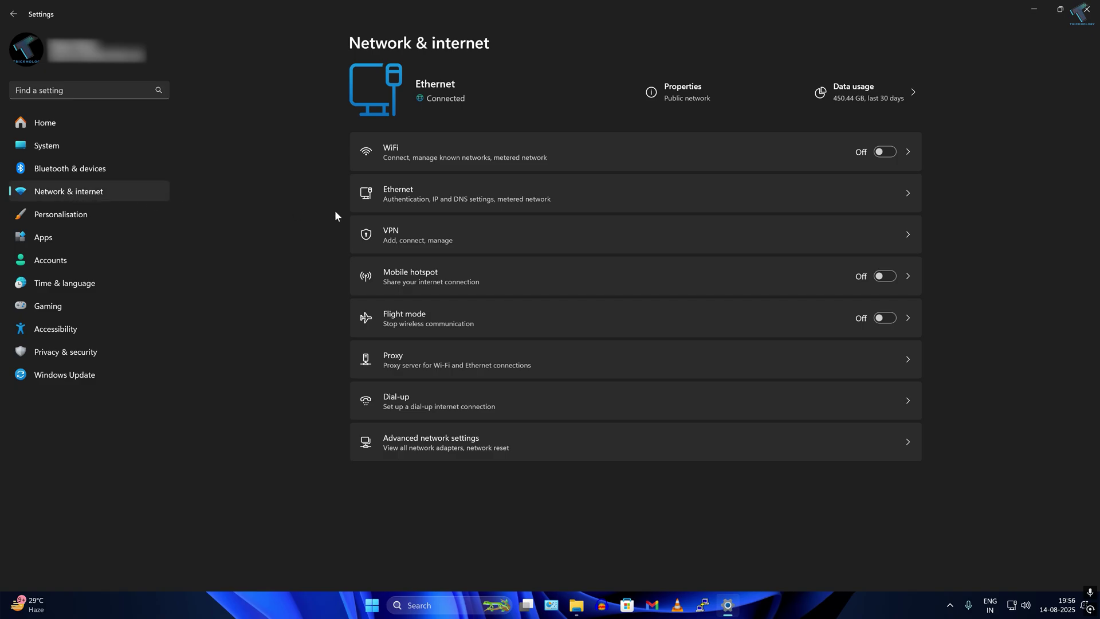
pyautogui.click(500, 441)
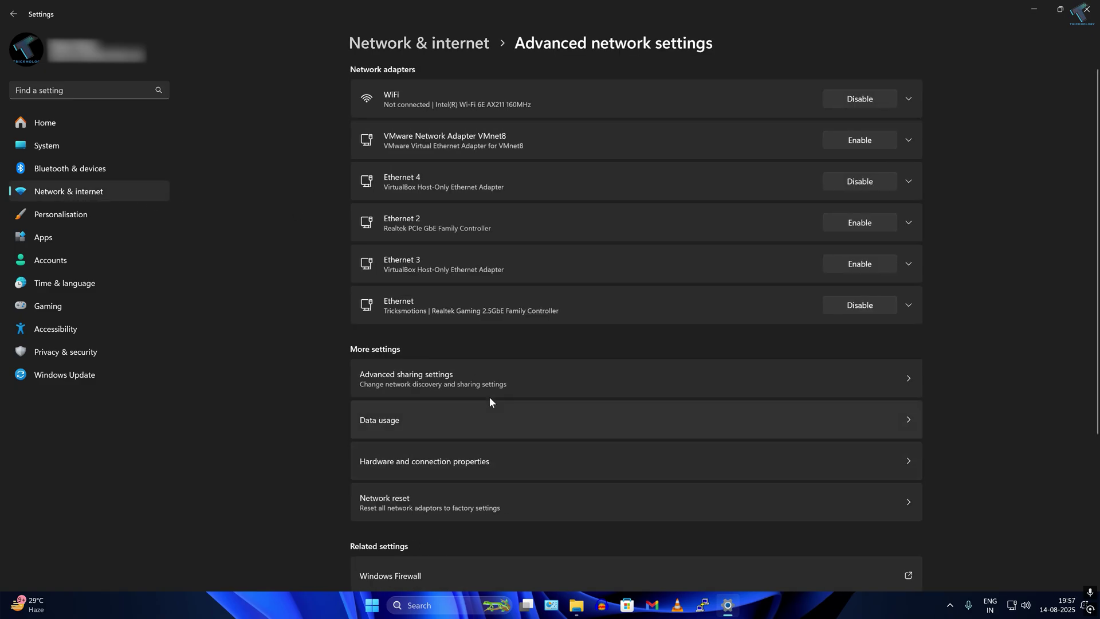
pyautogui.scroll(-5, 490, 397)
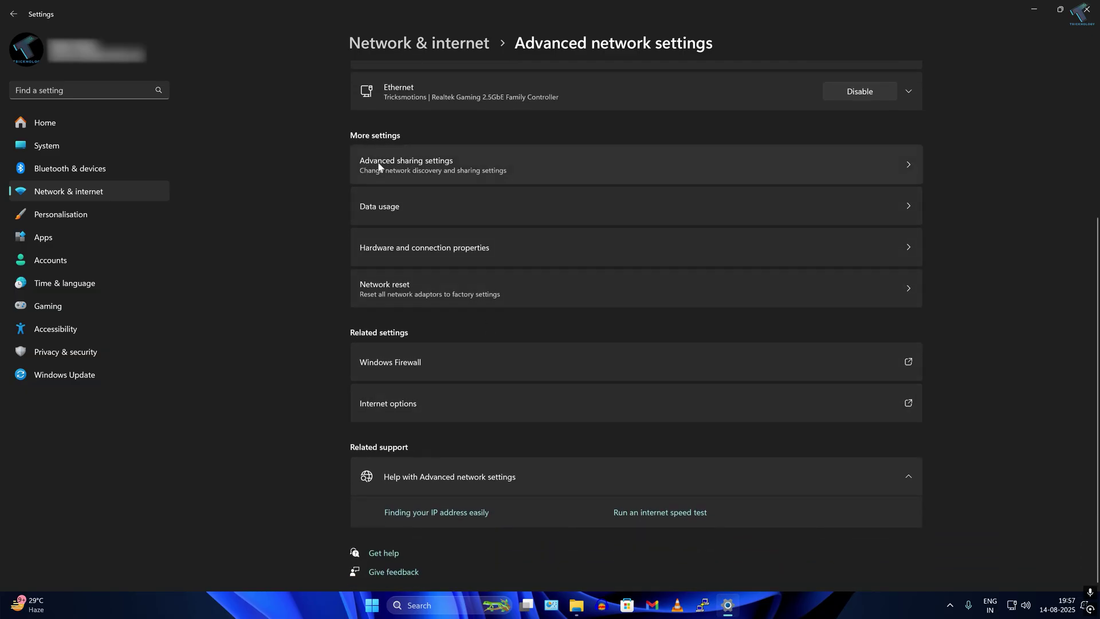
pyautogui.click(429, 165)
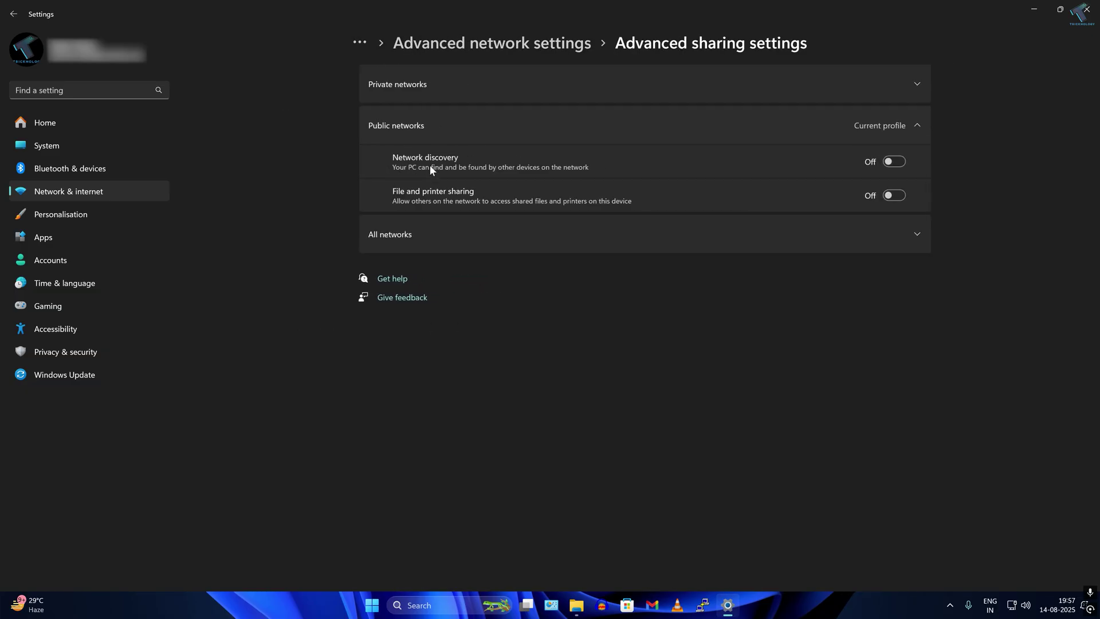
# - Turn on network discovery, file and printer sharing and public folder sharing; turn off password-protected sharing
pyautogui.click(883, 162)
pyautogui.click(888, 195)
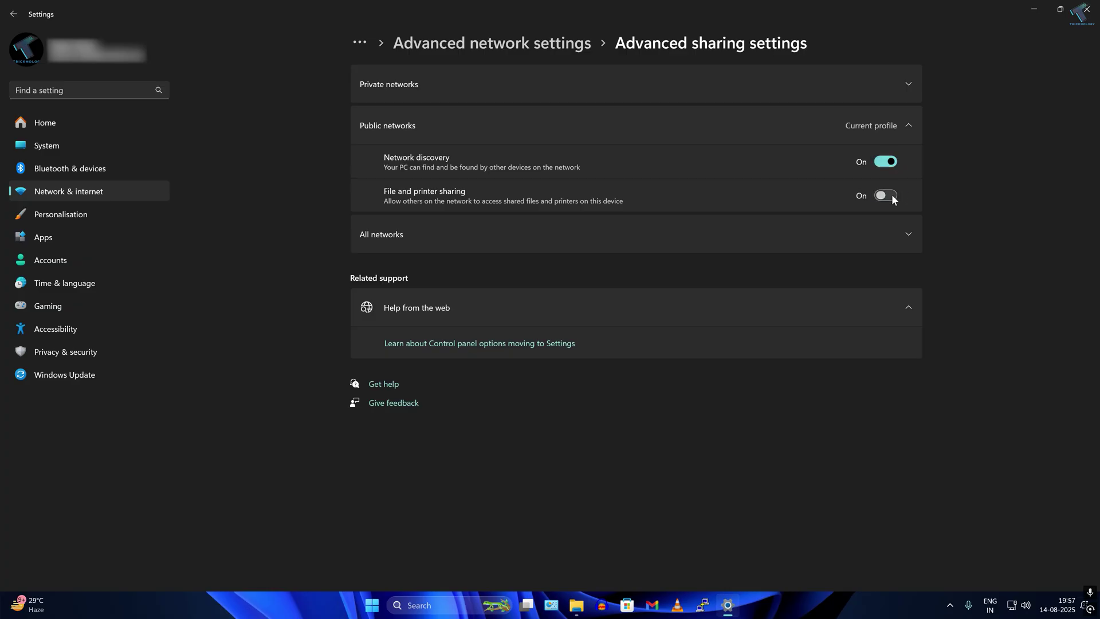
pyautogui.click(798, 232)
pyautogui.click(893, 272)
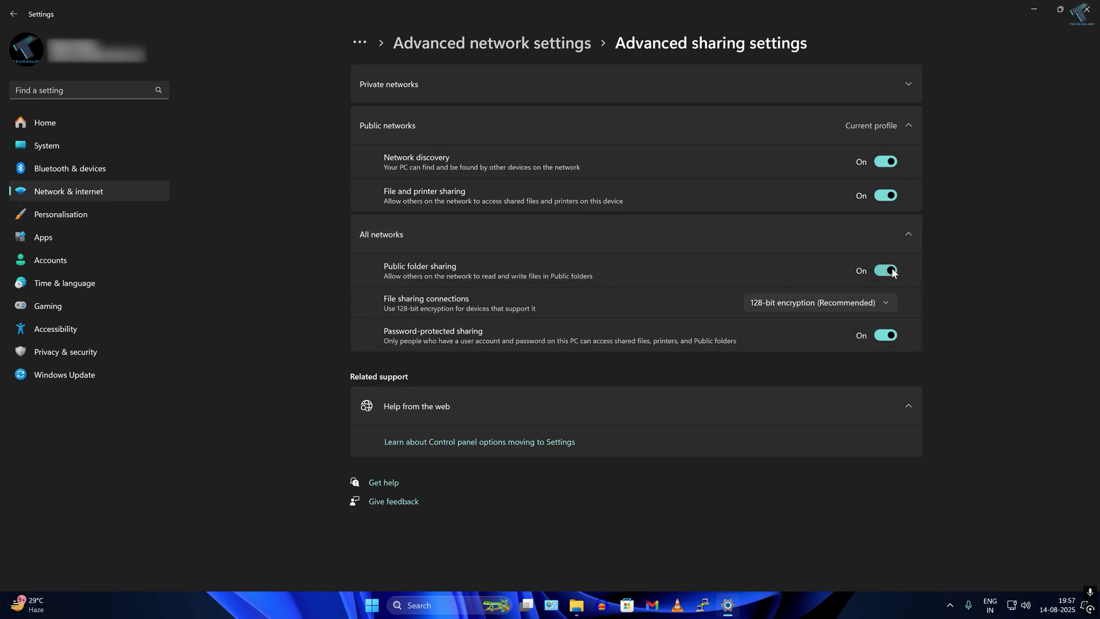
pyautogui.click(887, 335)
pyautogui.click(792, 94)
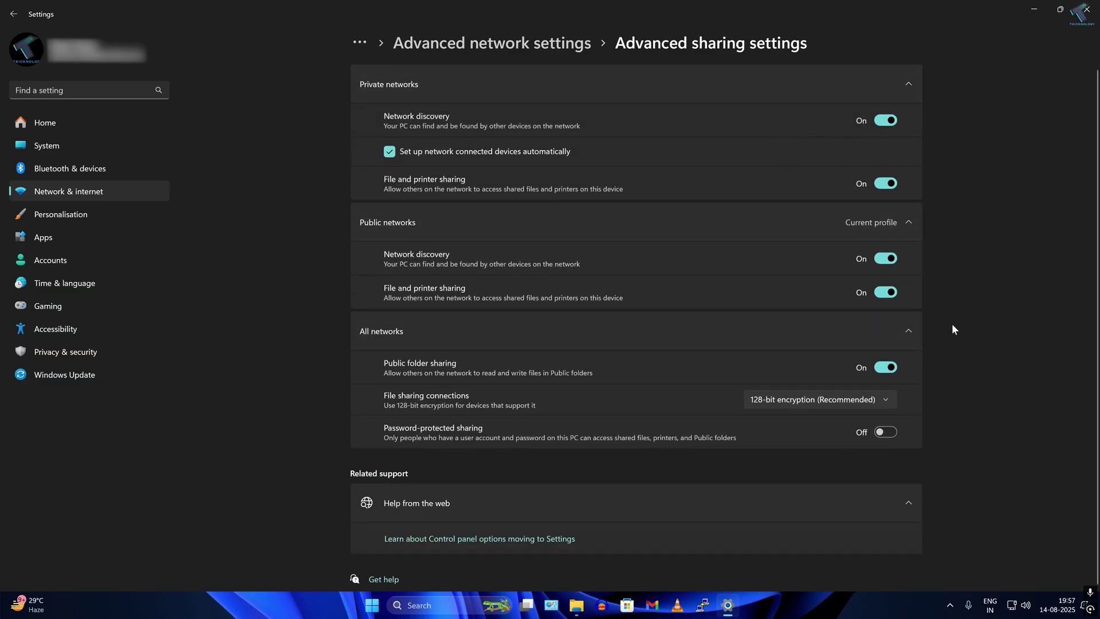
# - Close Settings and launch Command Prompt by searching 'cmd' in Start
pyautogui.click(1084, 11)
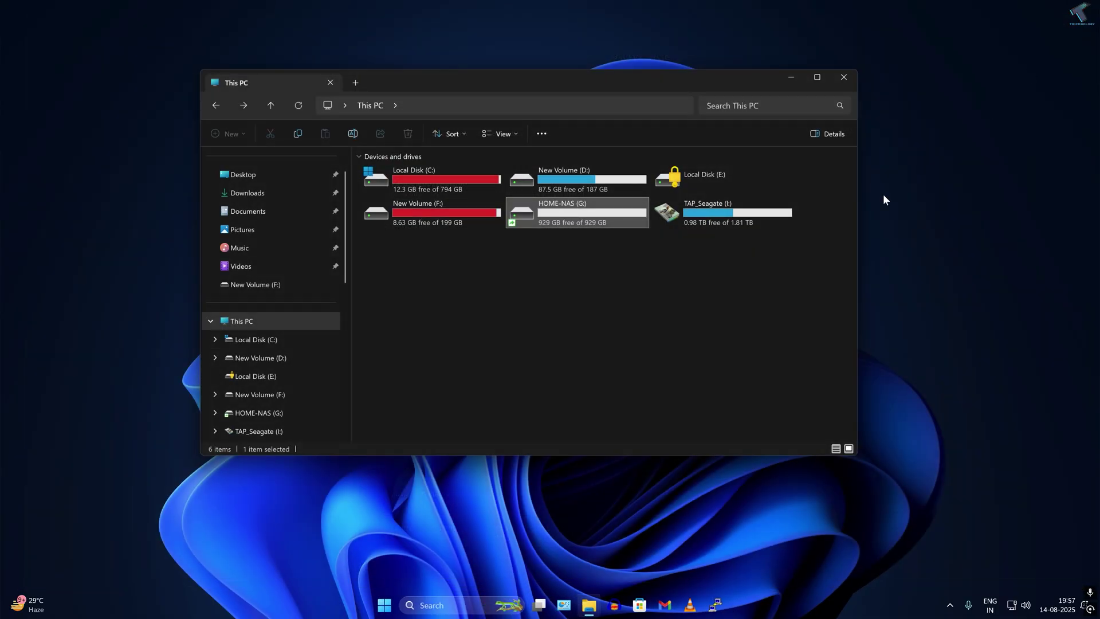
pyautogui.click(385, 605)
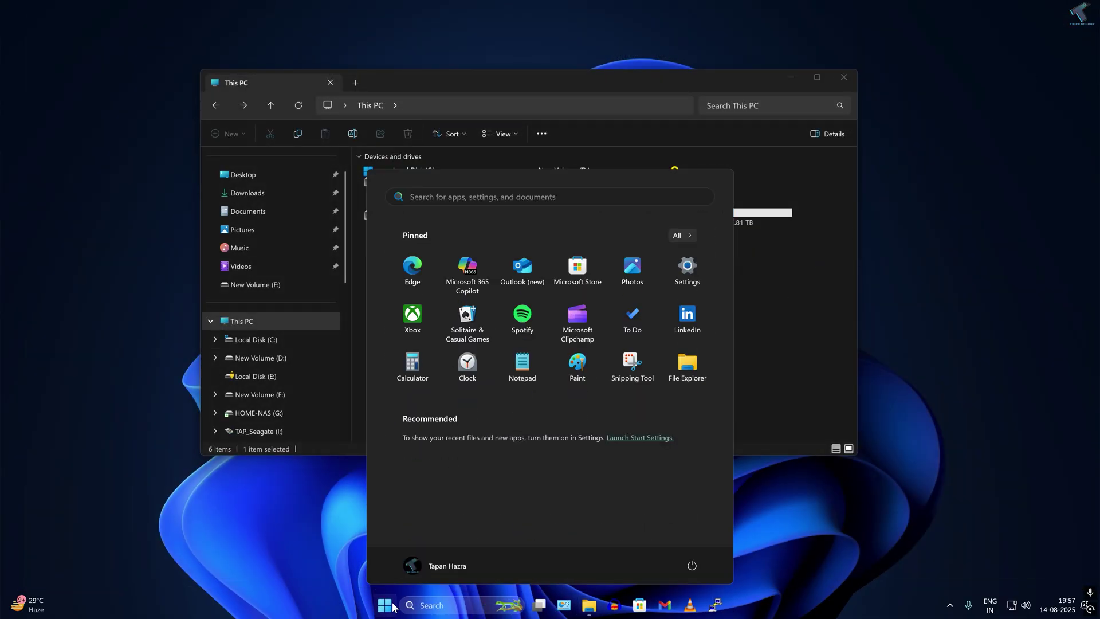
pyautogui.write('cmd')
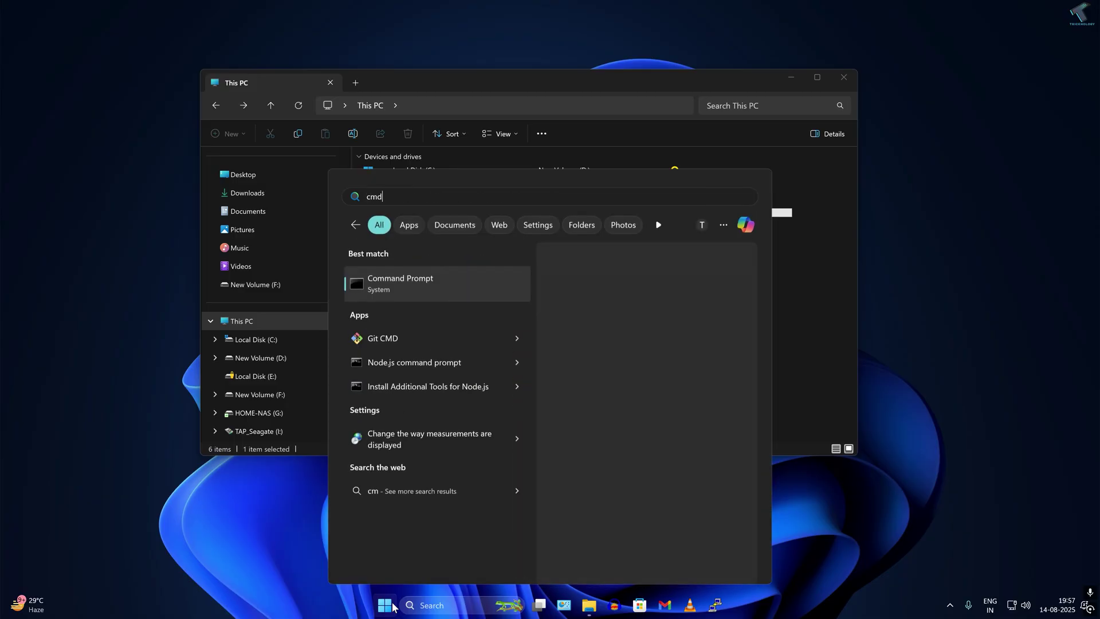
pyautogui.press('Return')
# - Run ipconfig and select the PC's IPv4 address 192.168.0.47
pyautogui.write('ipconfig')
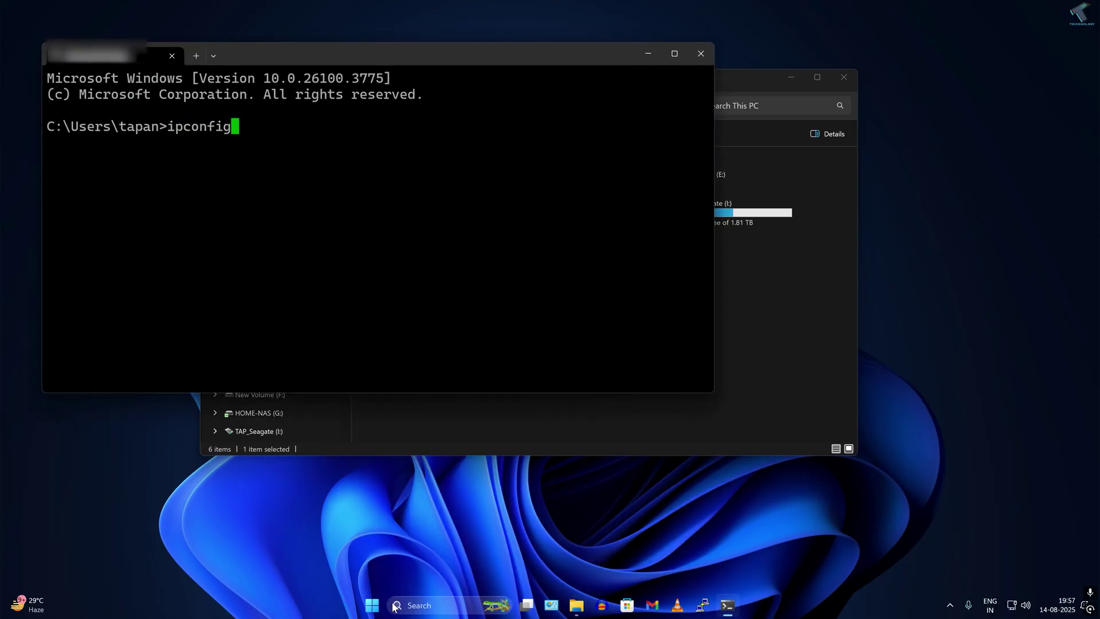
pyautogui.press('Return')
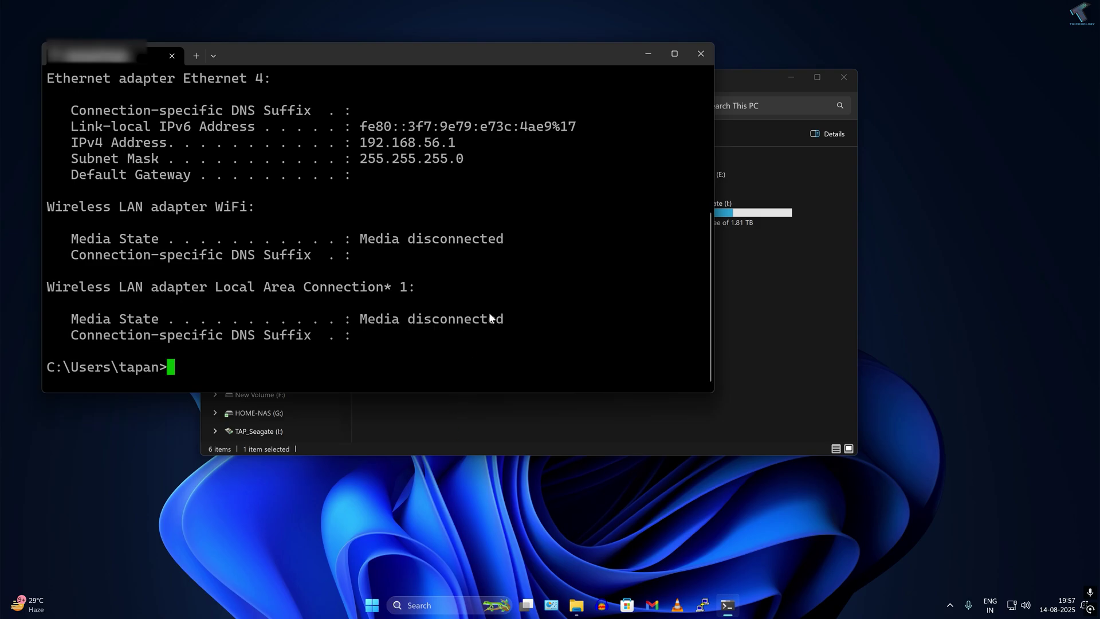
pyautogui.scroll(5, 490, 314)
pyautogui.moveTo(463, 256); pyautogui.dragTo(364, 260)
pyautogui.moveTo(457, 256); pyautogui.dragTo(362, 258)
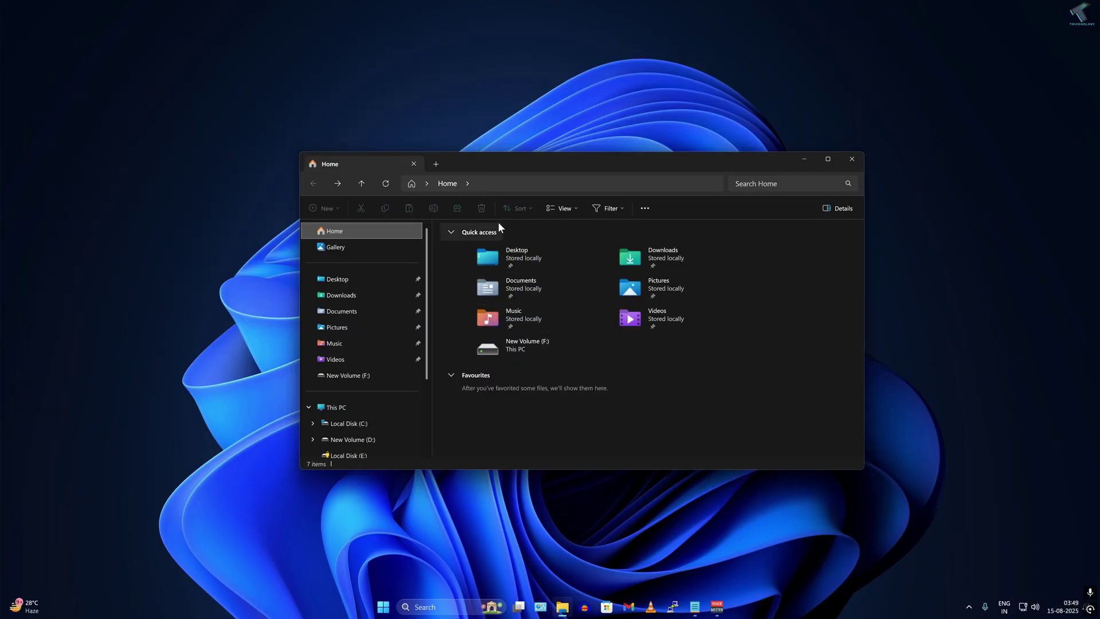
# - Enter the sharing PC's network path \\192.168.0.47 in the File Explorer address bar
pyautogui.click(493, 182)
pyautogui.write('\\\\192.168.0.47')
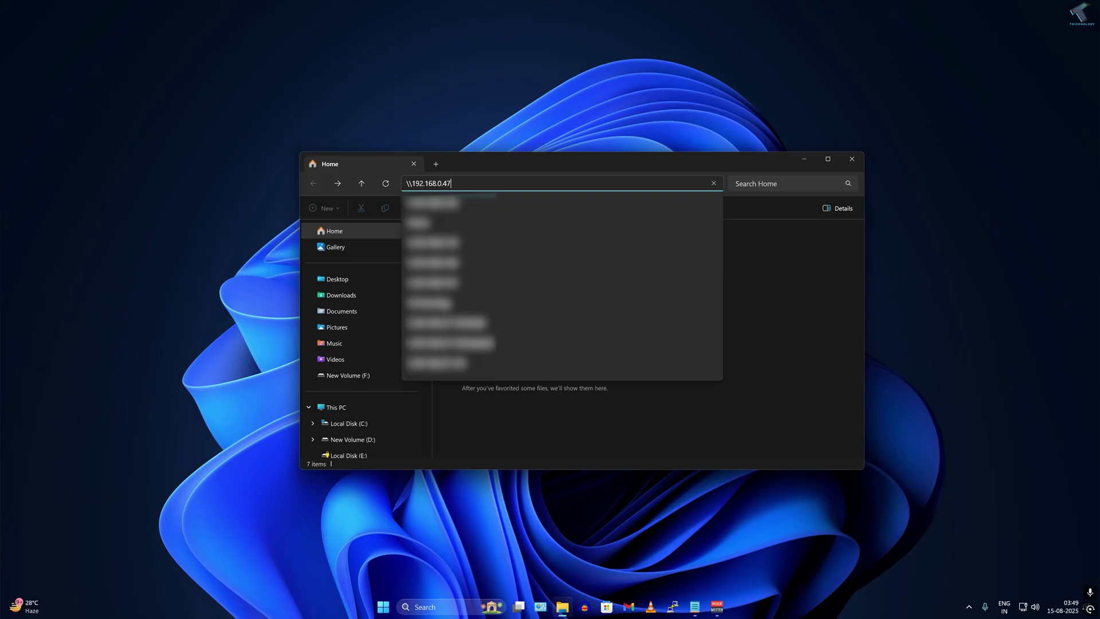
pyautogui.press('Return')
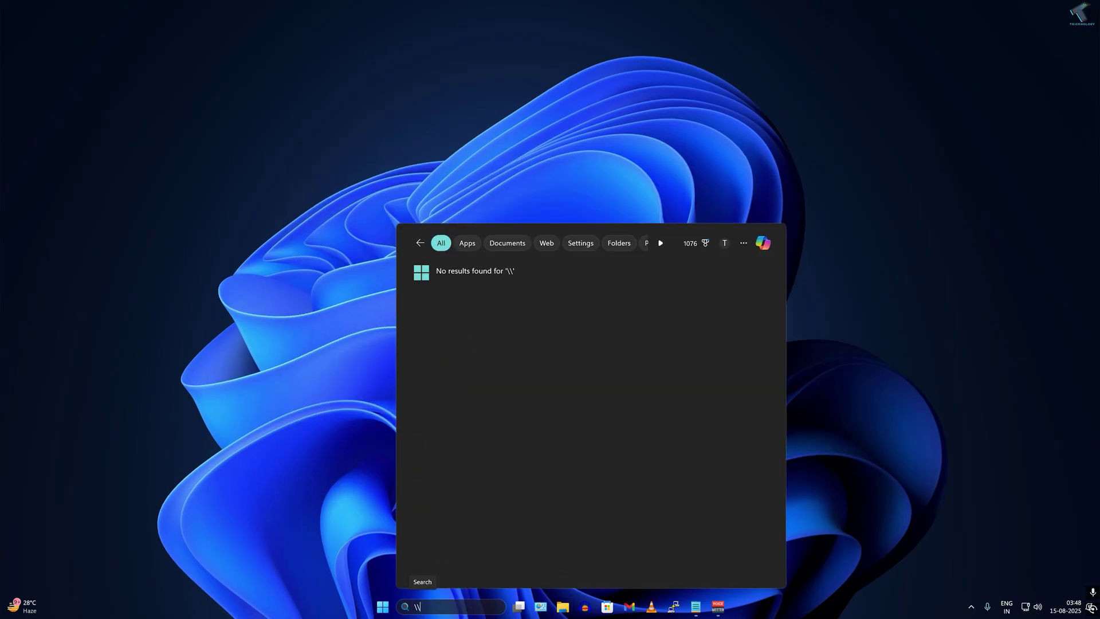
pyautogui.write('\\19')
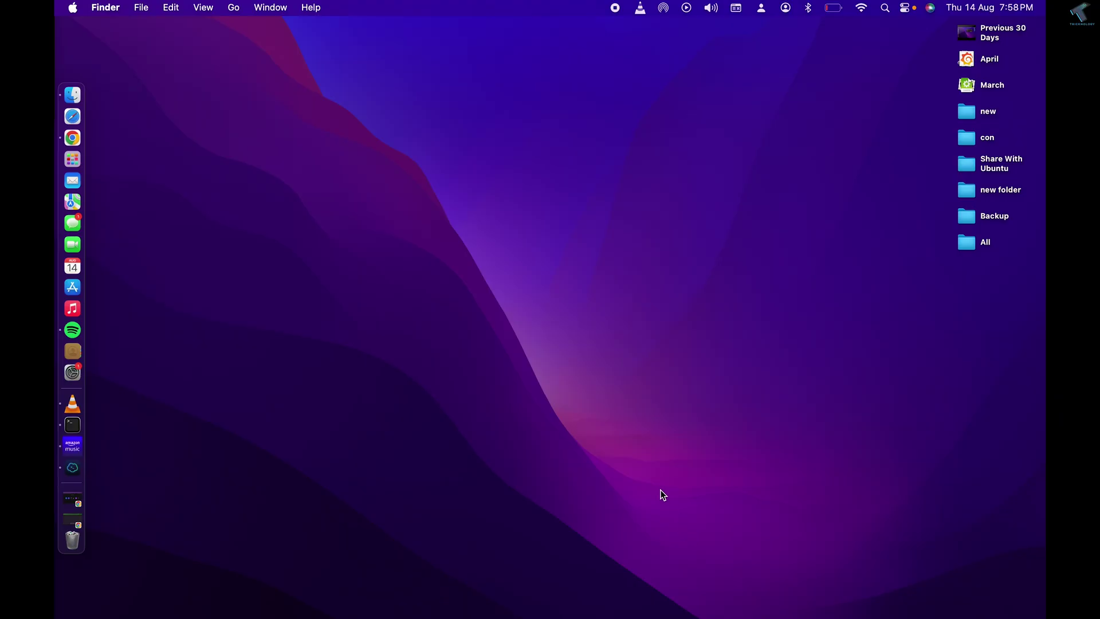
# - In Finder's Connect to Server, replace the old address with smb://192.168.0.47 and connect
pyautogui.click(233, 8)
pyautogui.click(309, 325)
pyautogui.click(621, 148)
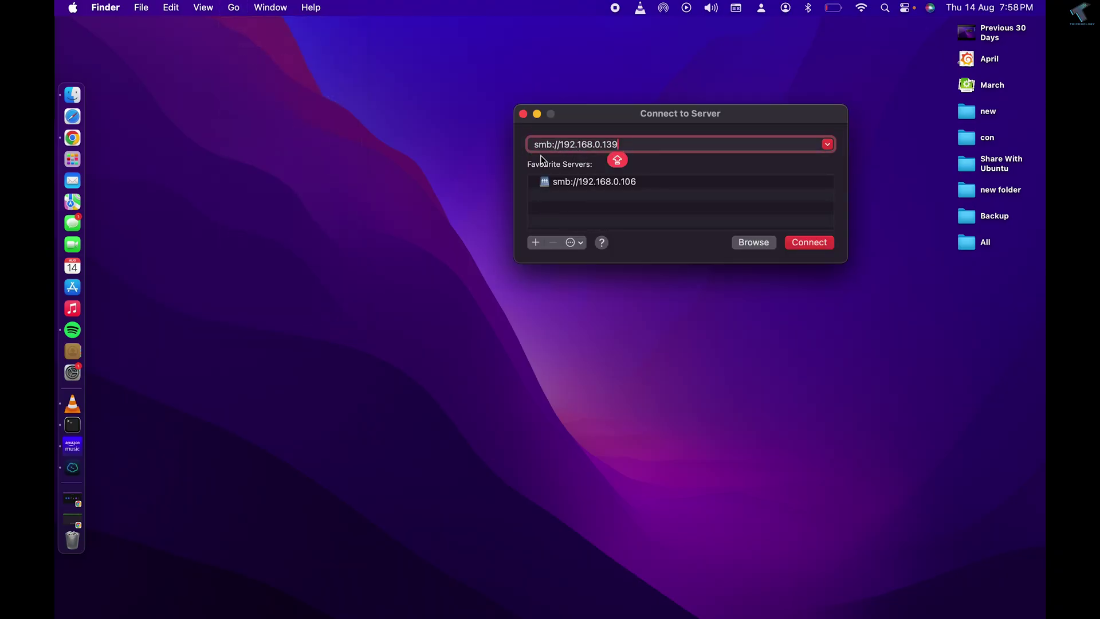
pyautogui.press('super+BackSpace')
pyautogui.write('smb://18')
pyautogui.press('BackSpace')
pyautogui.write('92.168.0.47')
pyautogui.click(805, 243)
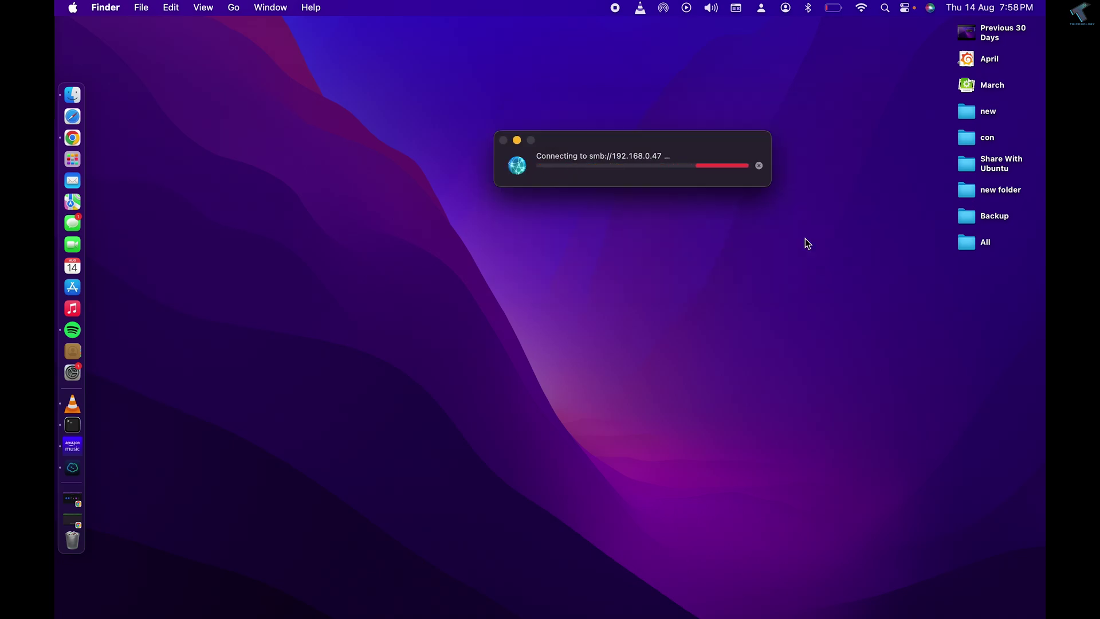
# - Log in as Guest and mount the G volume
pyautogui.press('super+v')
pyautogui.click(541, 186)
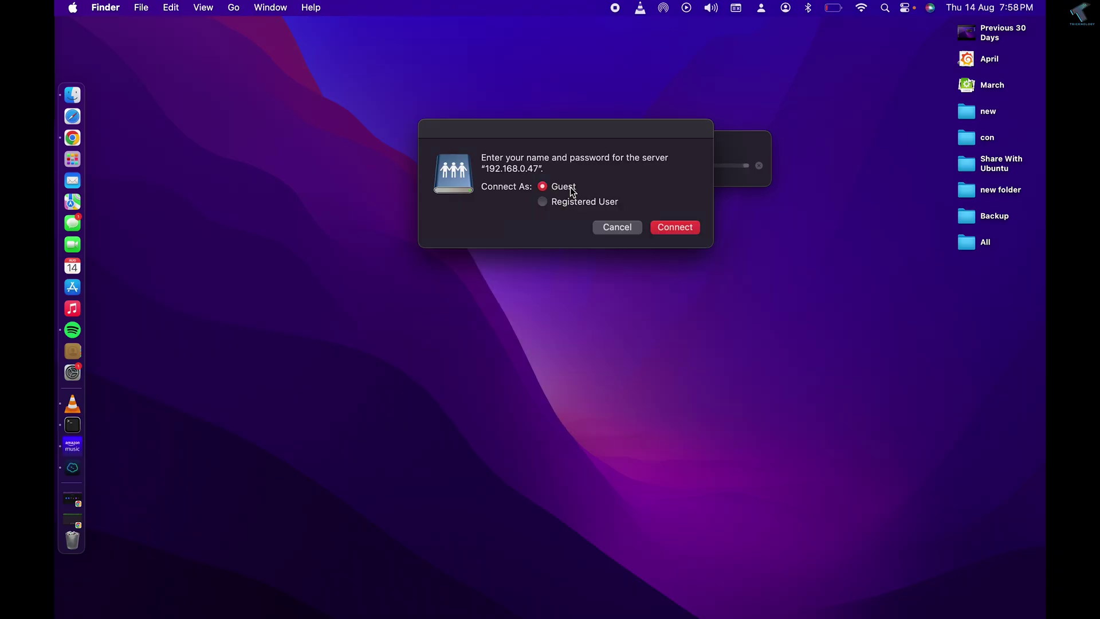
pyautogui.click(680, 227)
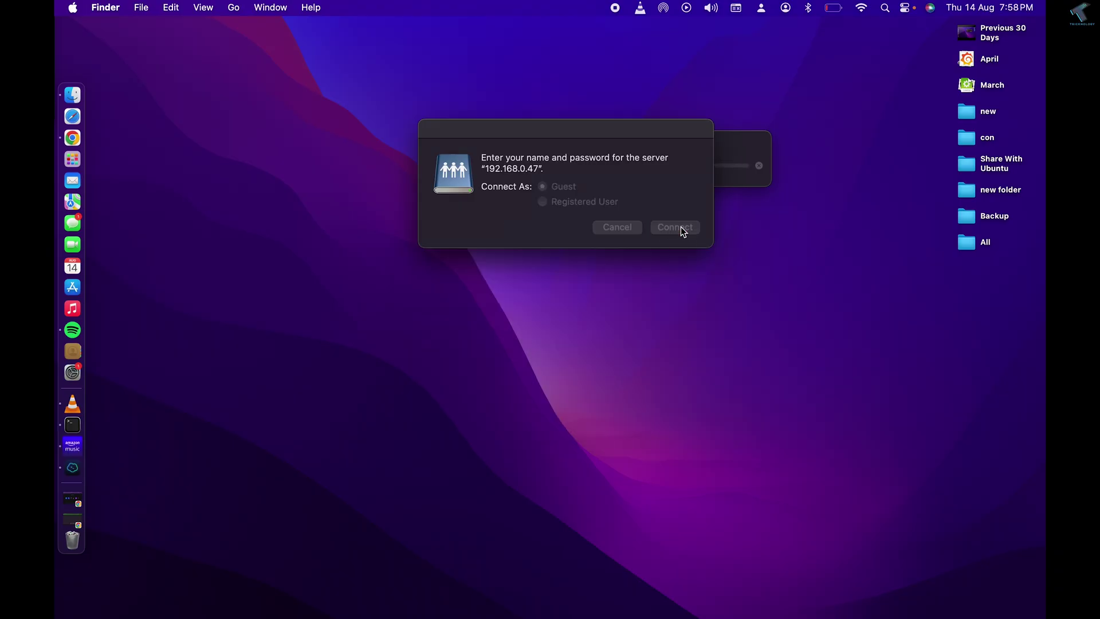
pyautogui.click(573, 180)
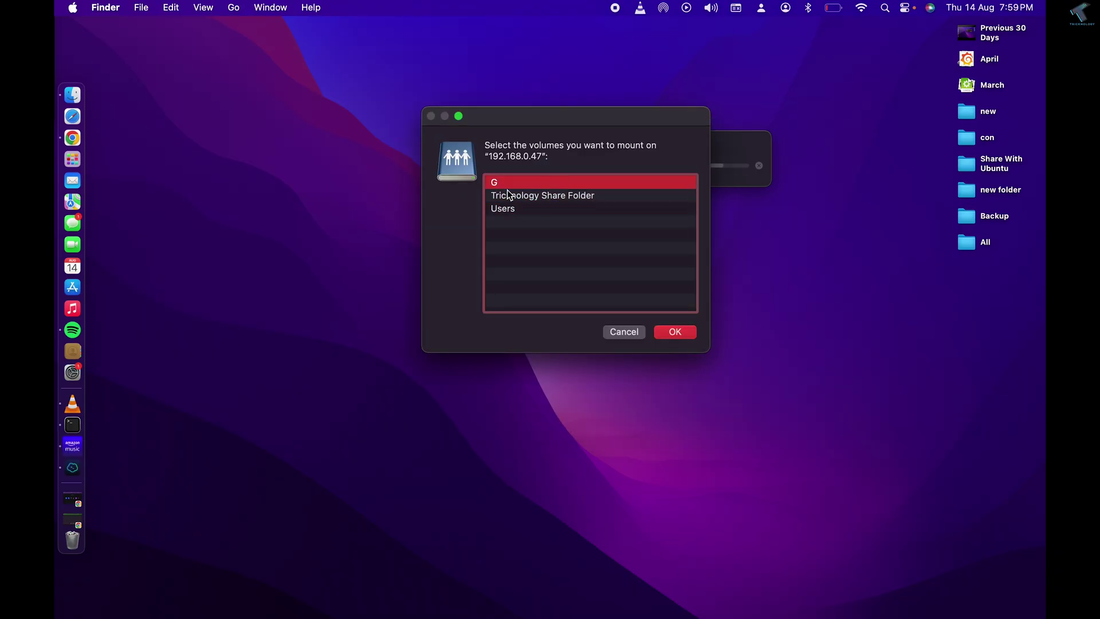
pyautogui.click(673, 329)
# - Create a new folder named Test on the G volume
pyautogui.rightClick(508, 210)
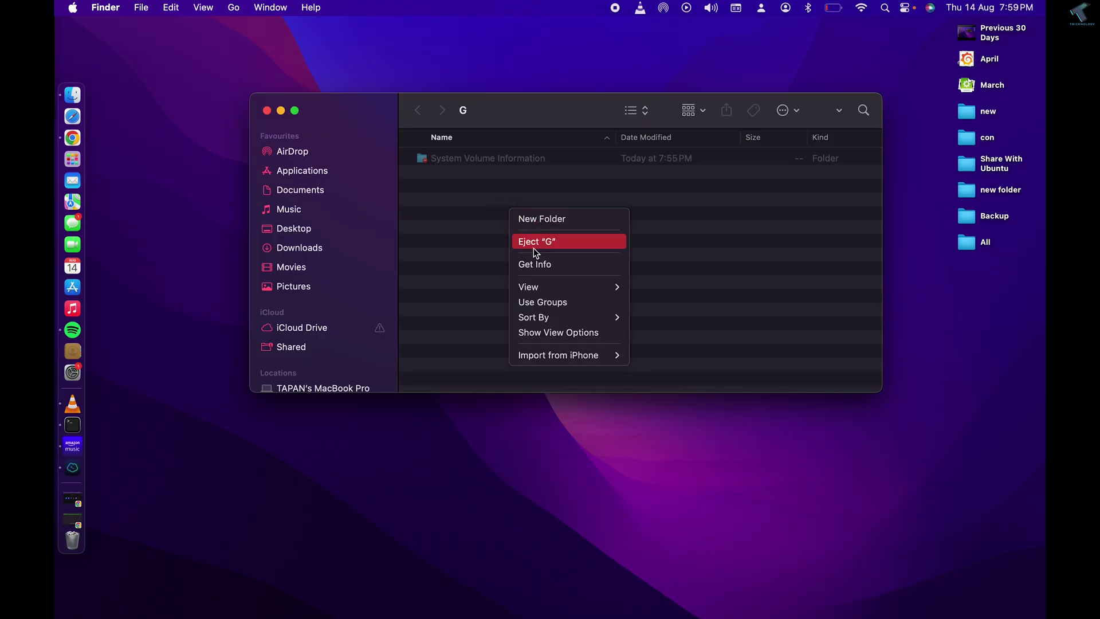
pyautogui.moveTo(537, 283)
pyautogui.click(559, 221)
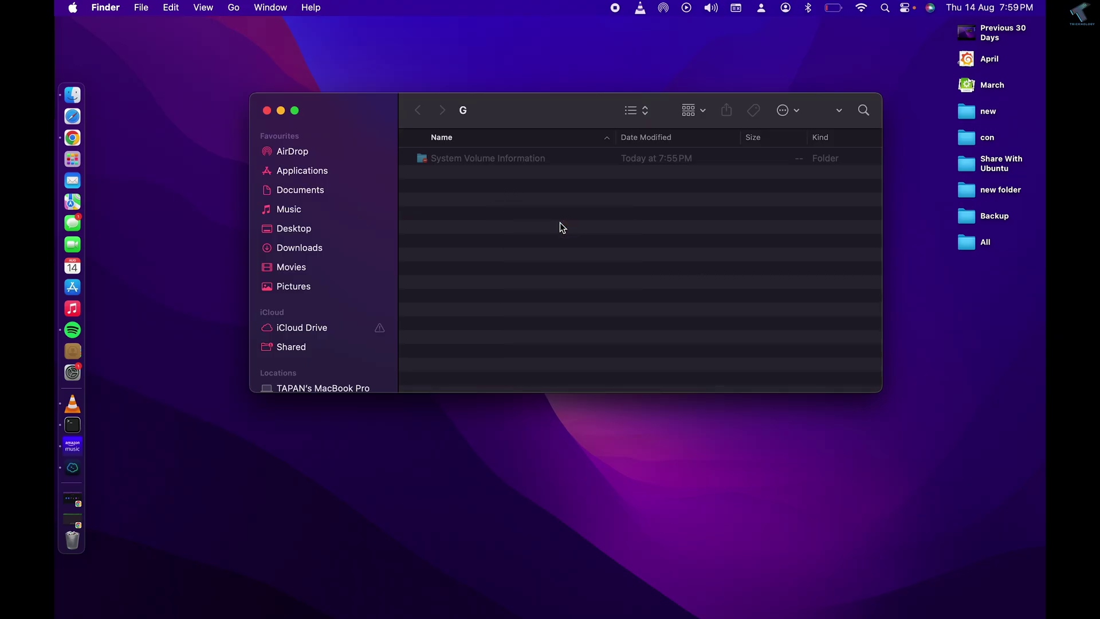
pyautogui.write('Test')
pyautogui.press('Return')
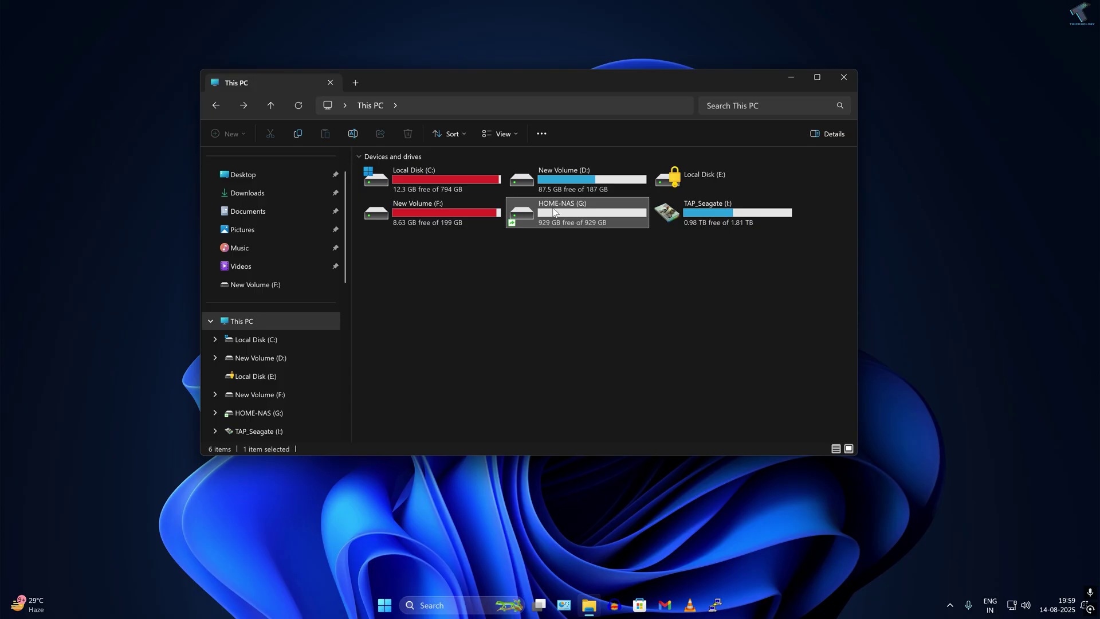
# - Open HOME-NAS (G:), switch to Extra large icons, and open the empty Test folder
pyautogui.doubleClick(553, 210)
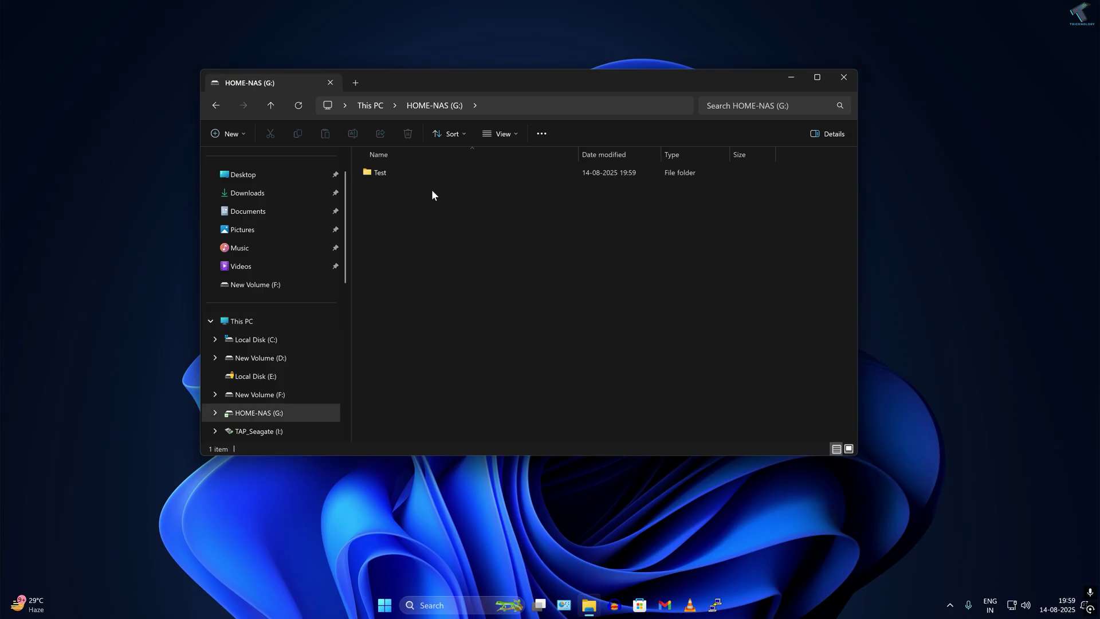
pyautogui.click(362, 174)
pyautogui.rightClick(433, 204)
pyautogui.moveTo(513, 209)
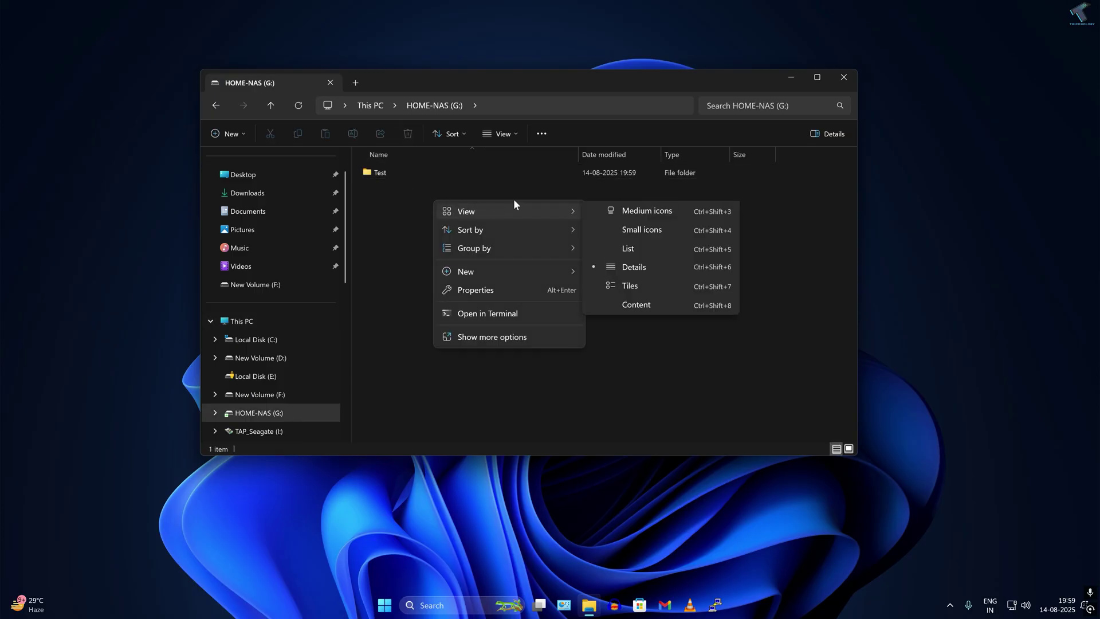
pyautogui.click(633, 214)
pyautogui.doubleClick(397, 201)
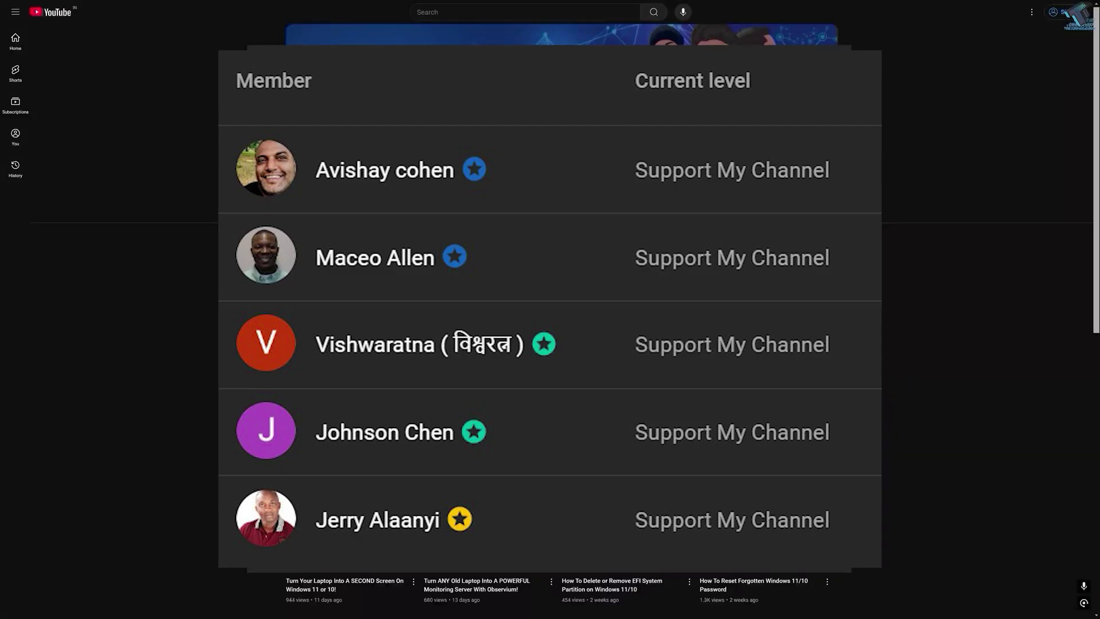
pyautogui.scroll(-5, 550, 309)
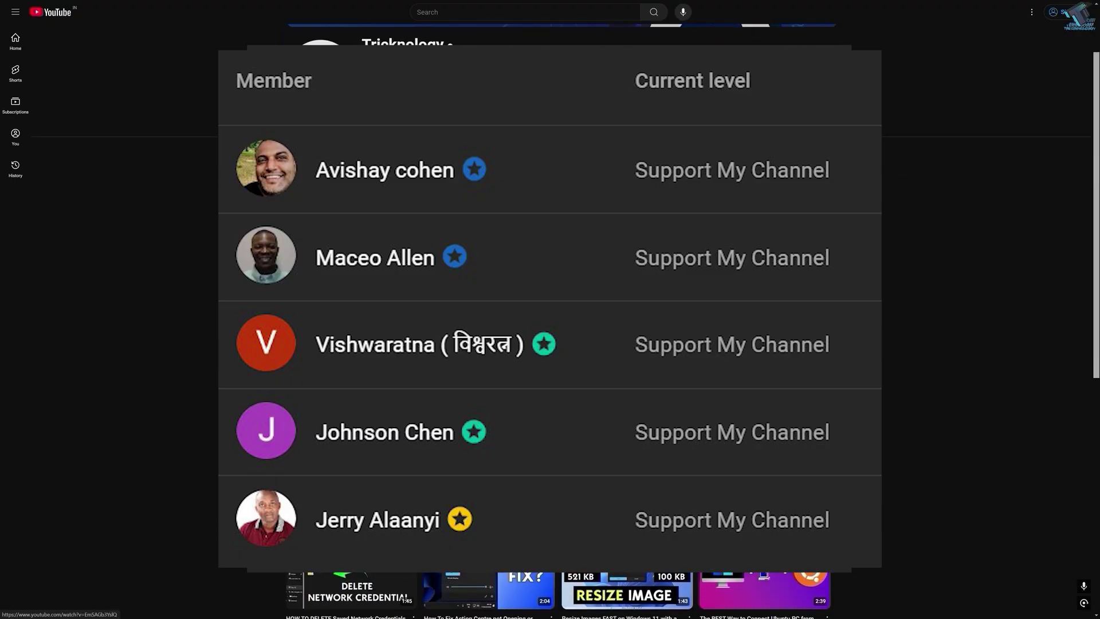
pyautogui.scroll(-3, 550, 309)
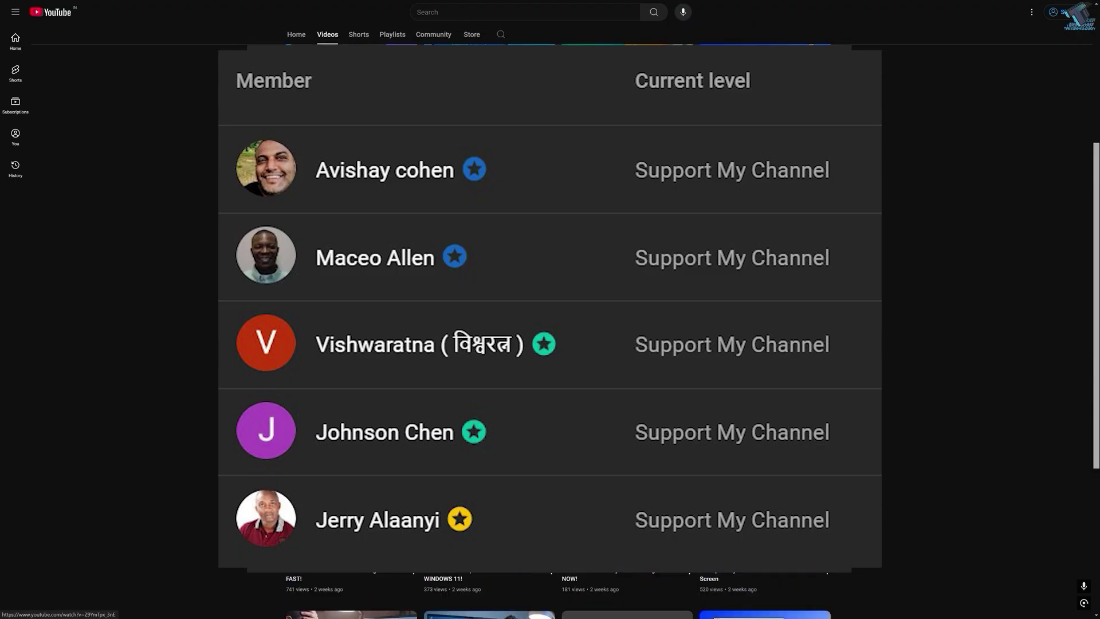
pyautogui.scroll(-5, 550, 310)
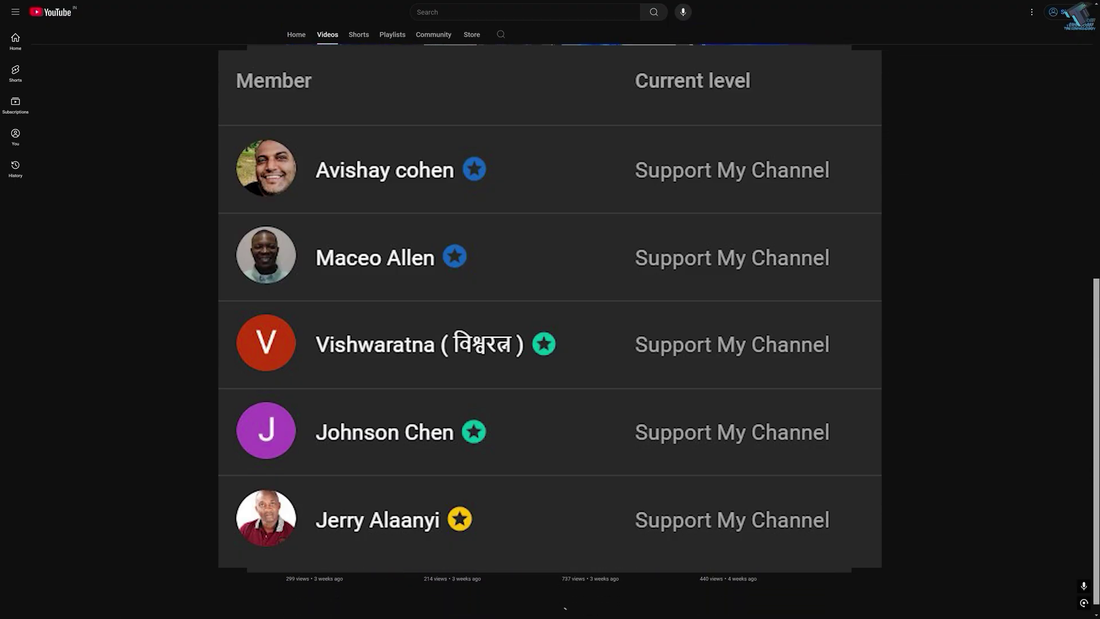
pyautogui.scroll(-5, 550, 310)
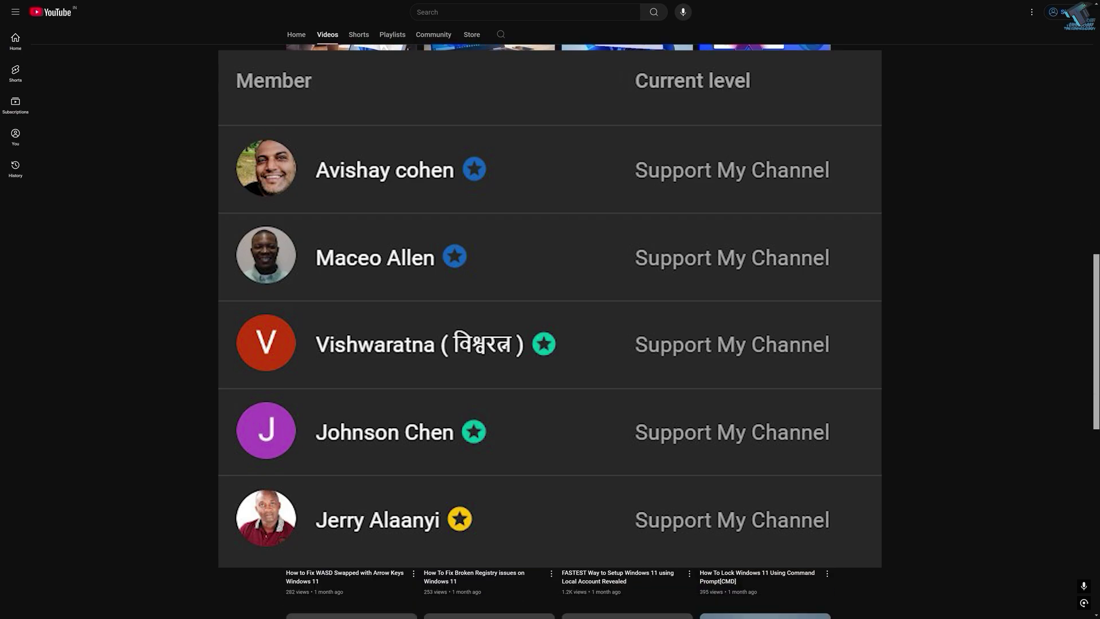
pyautogui.scroll(-7, 242, 162)
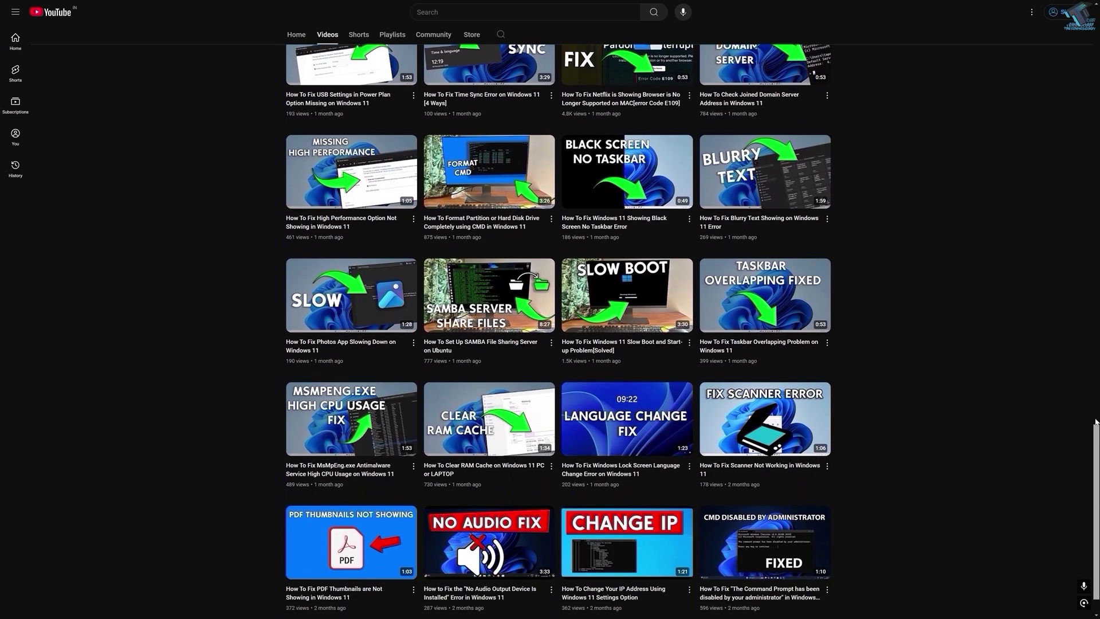
pyautogui.moveTo(1091, 413); pyautogui.dragTo(1078, 62)
pyautogui.scroll(2, 524, 190)
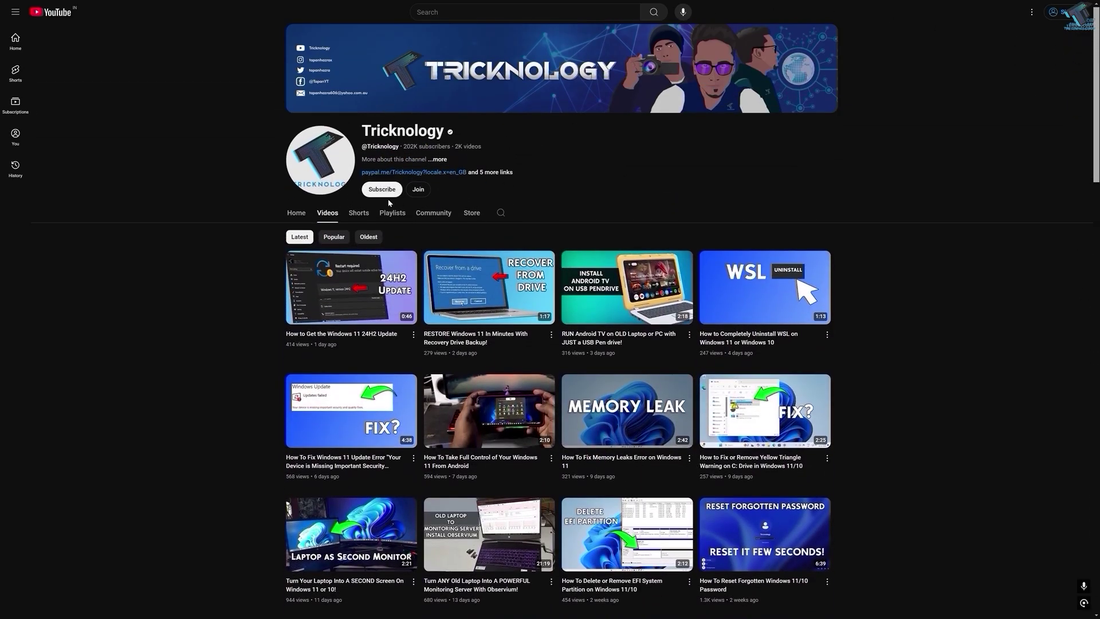